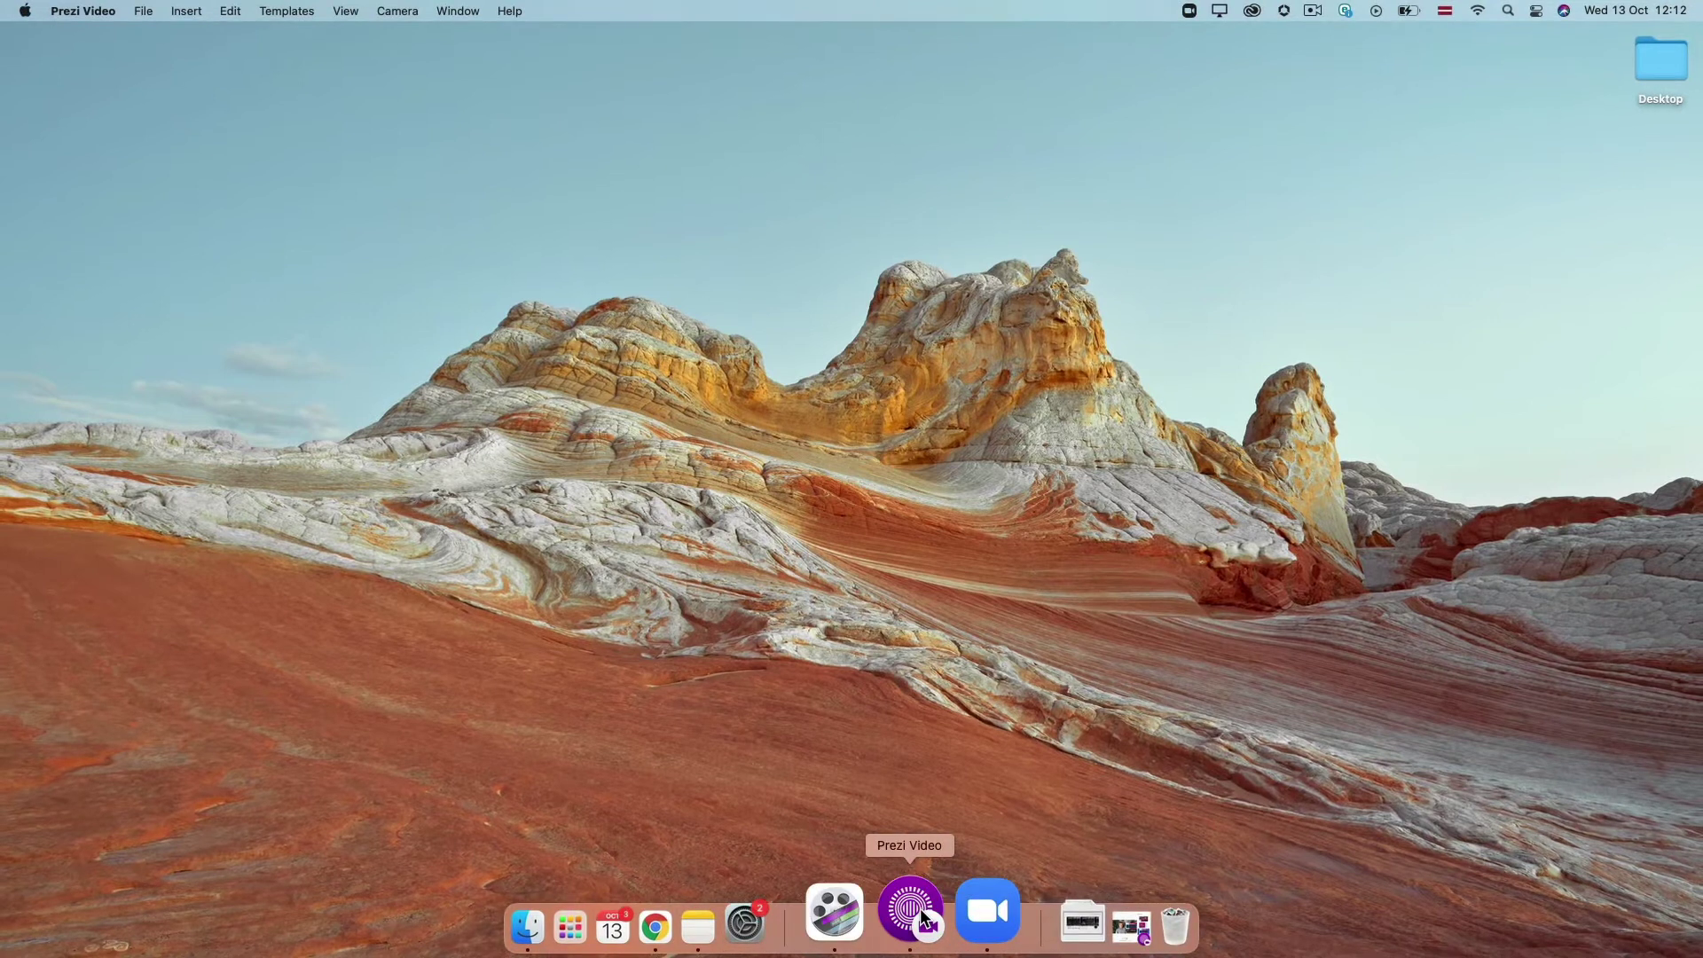
# Restore the Prezi Video window and show slide 1, 'OUR MAIN FOCUS'
pyautogui.click(919, 927)
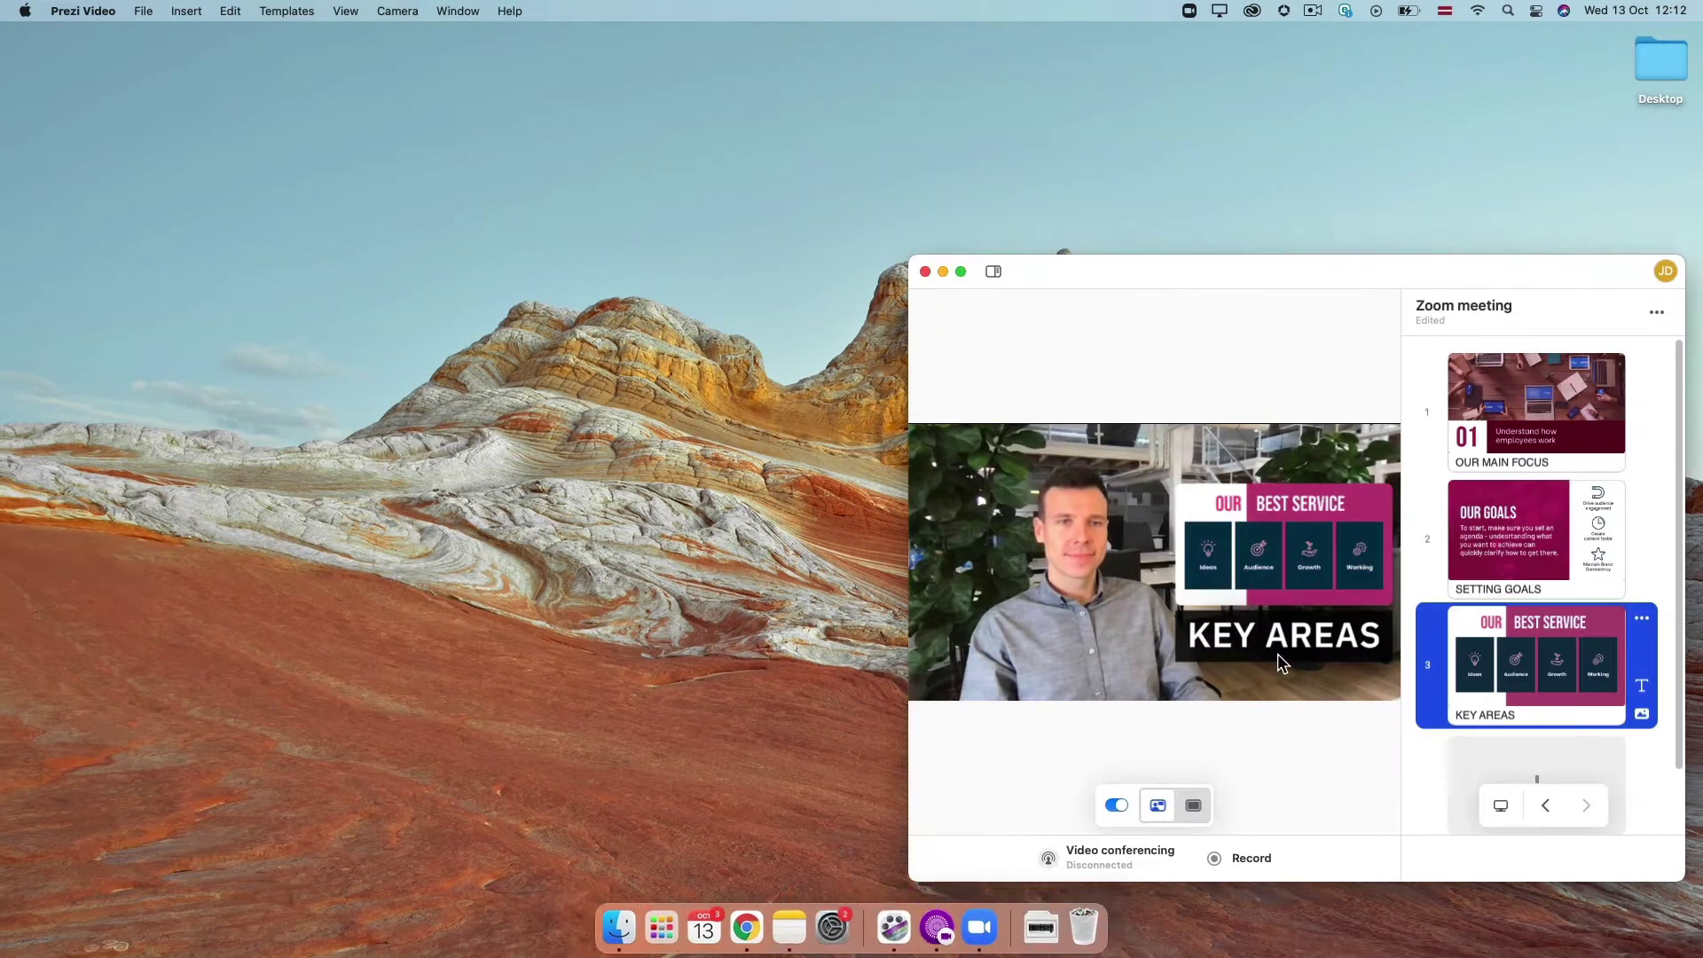
pyautogui.click(1513, 405)
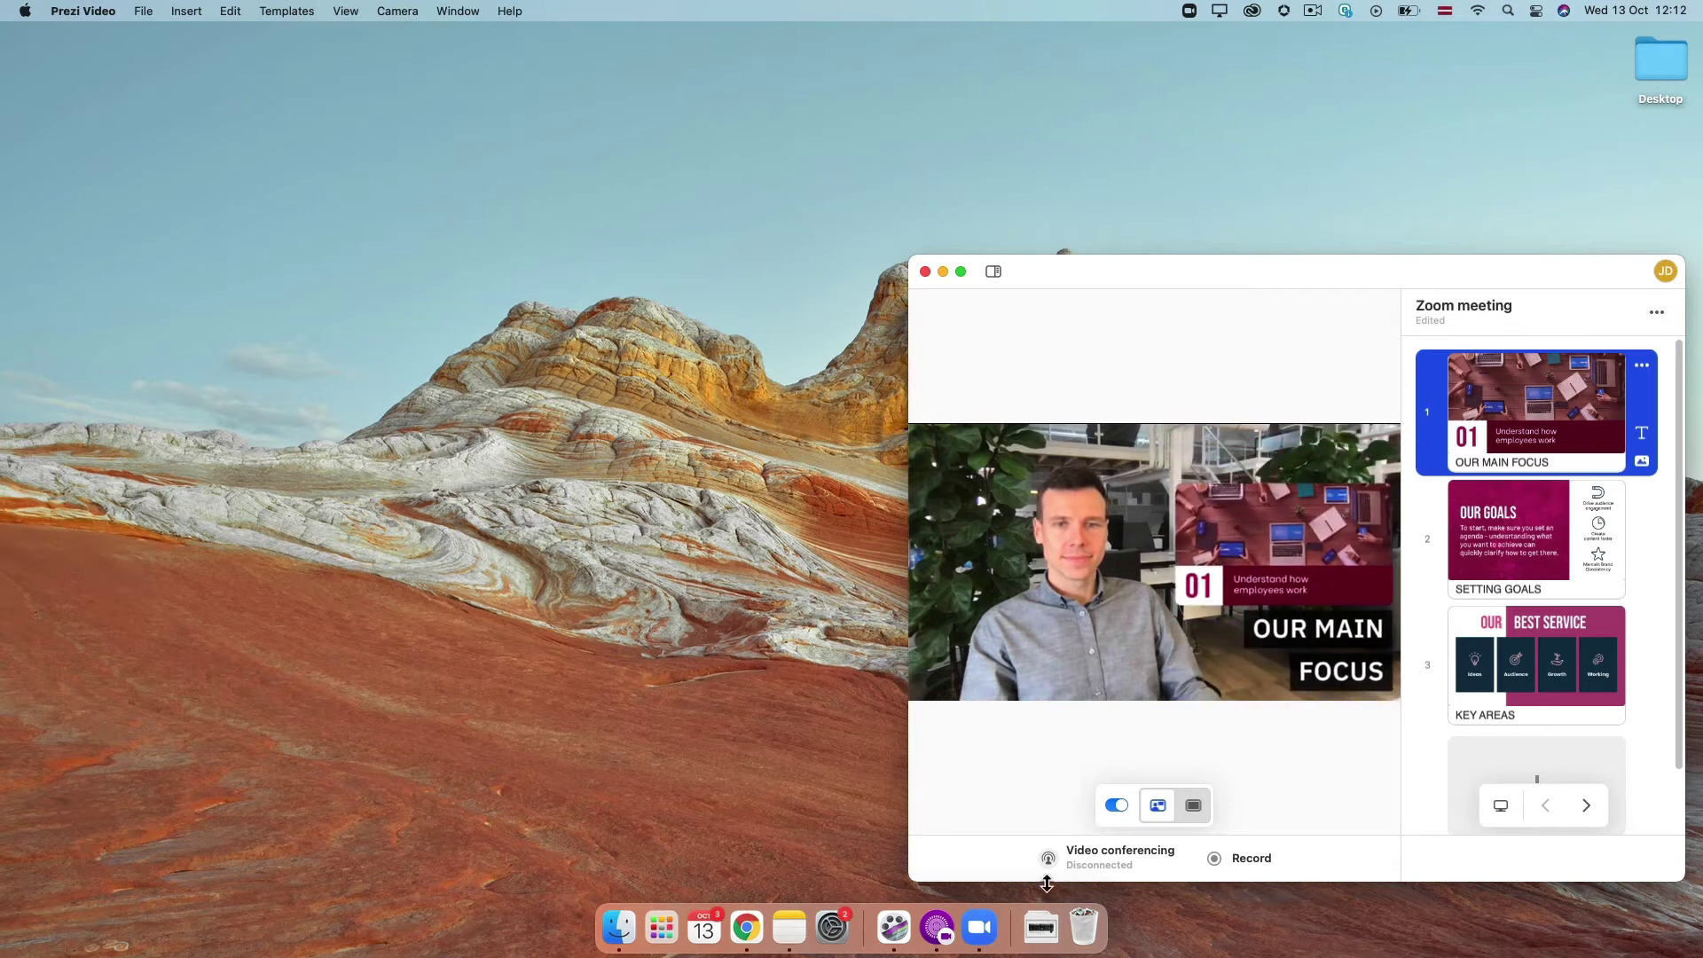
# Start a new Zoom meeting with computer audio and video from Prezi Camera
pyautogui.click(991, 916)
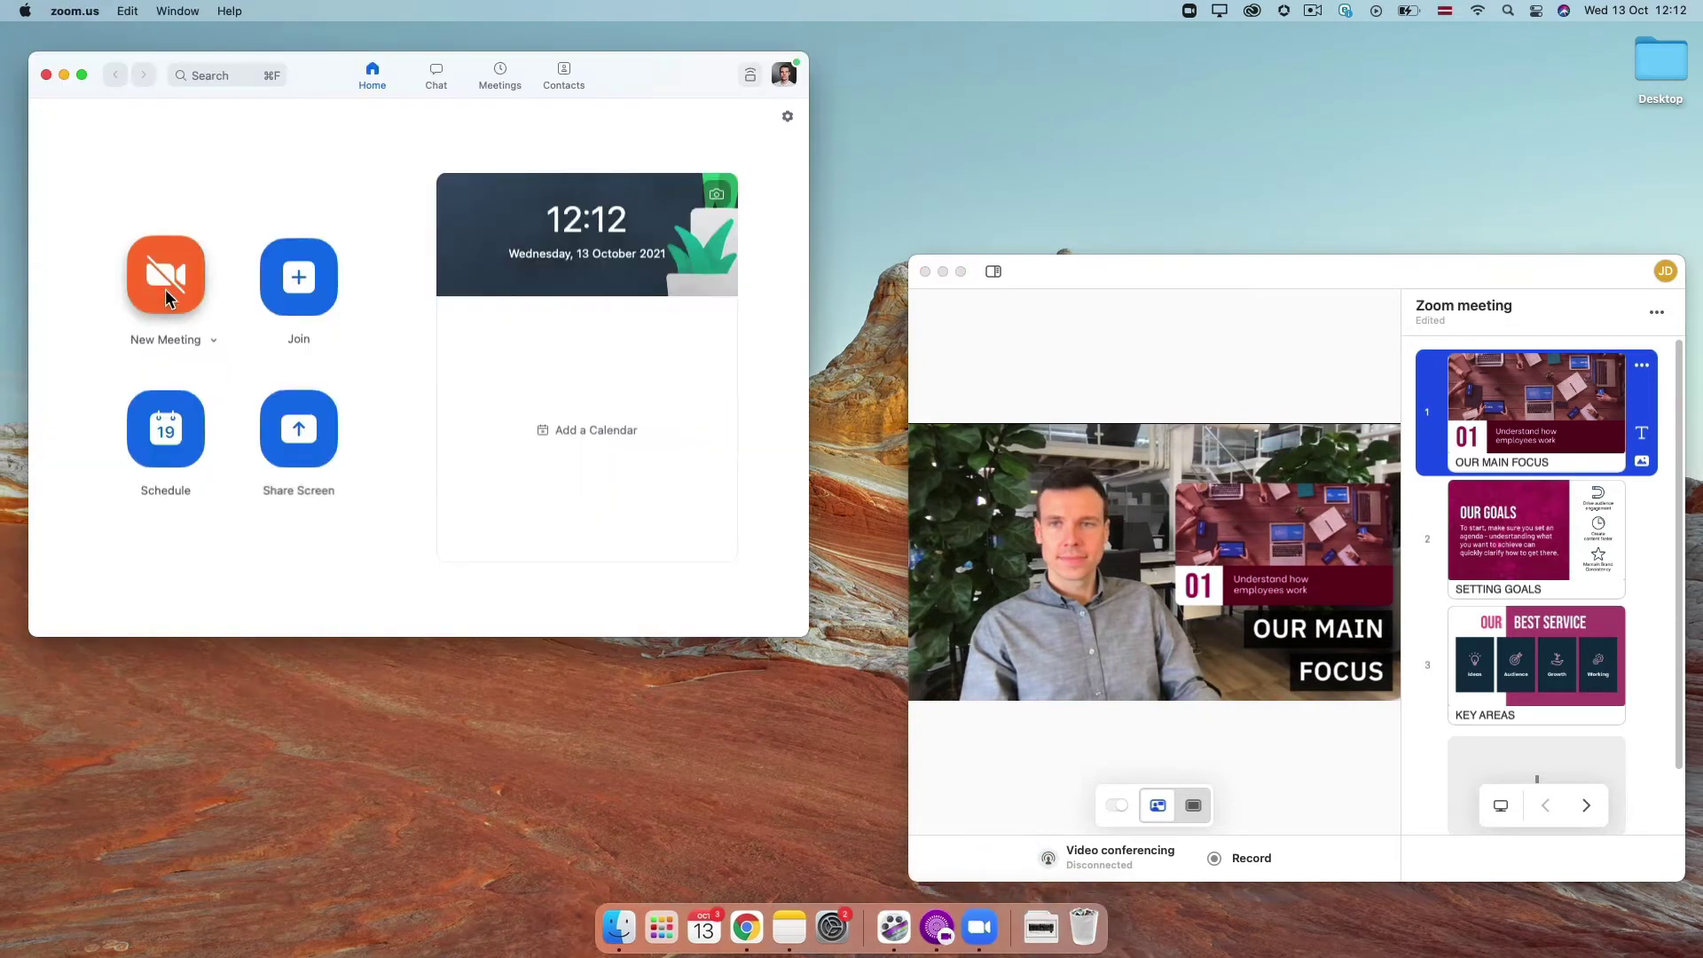
pyautogui.click(165, 290)
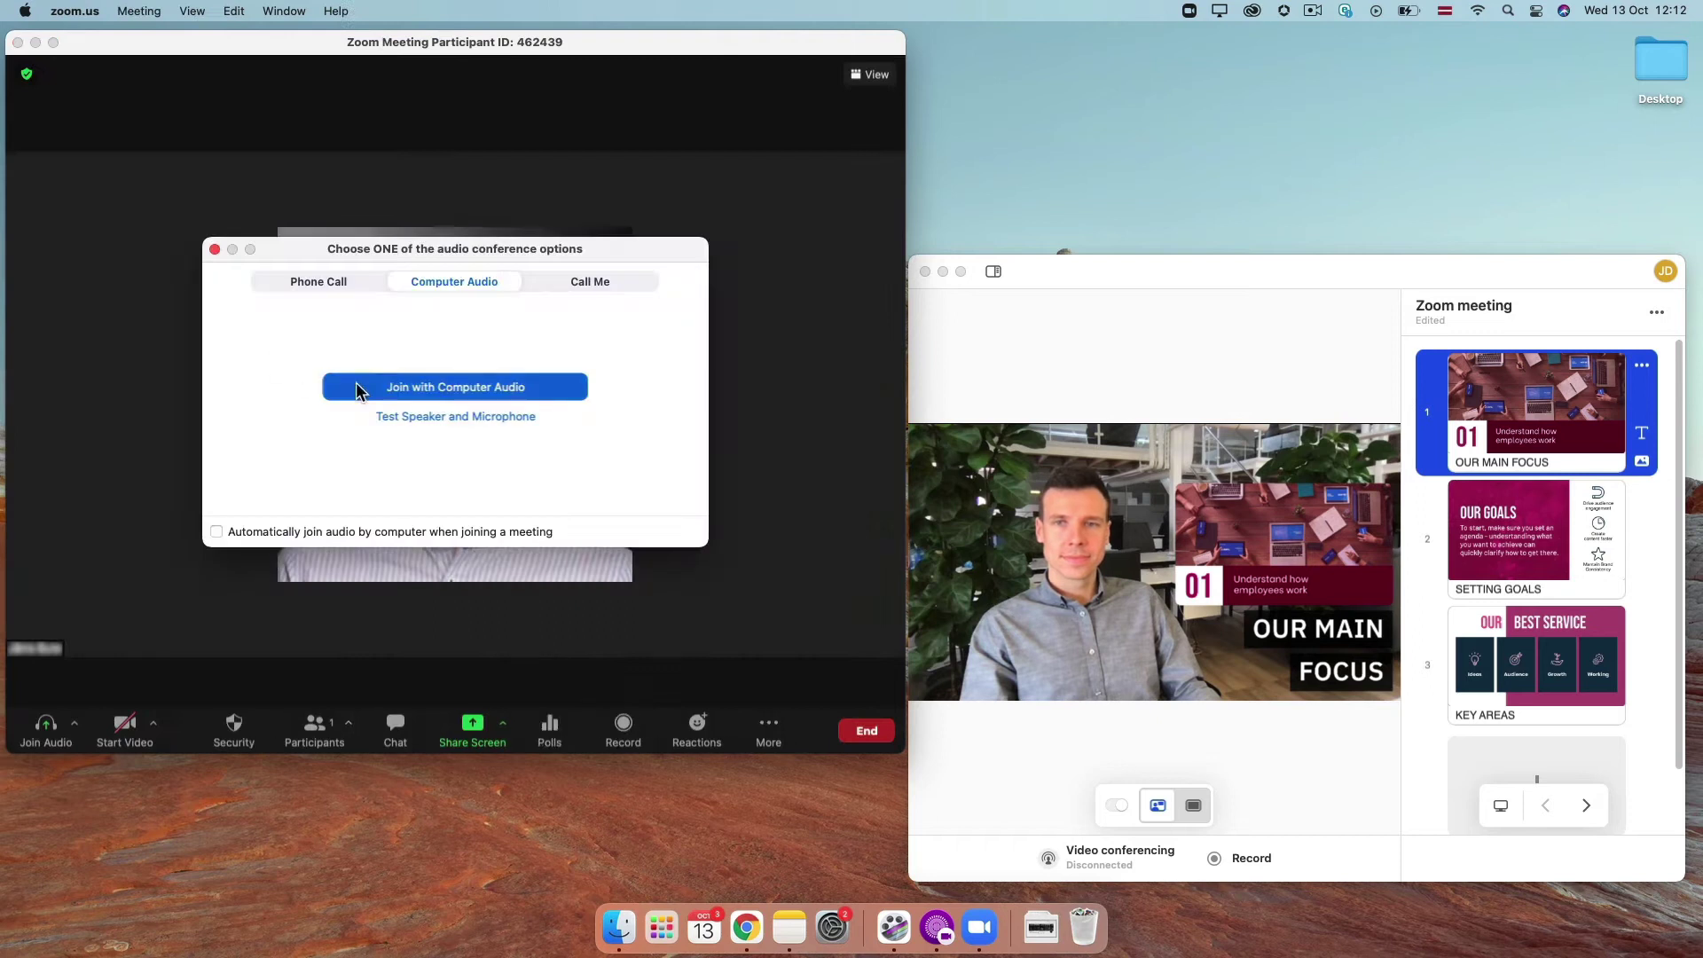
pyautogui.click(452, 383)
pyautogui.click(126, 726)
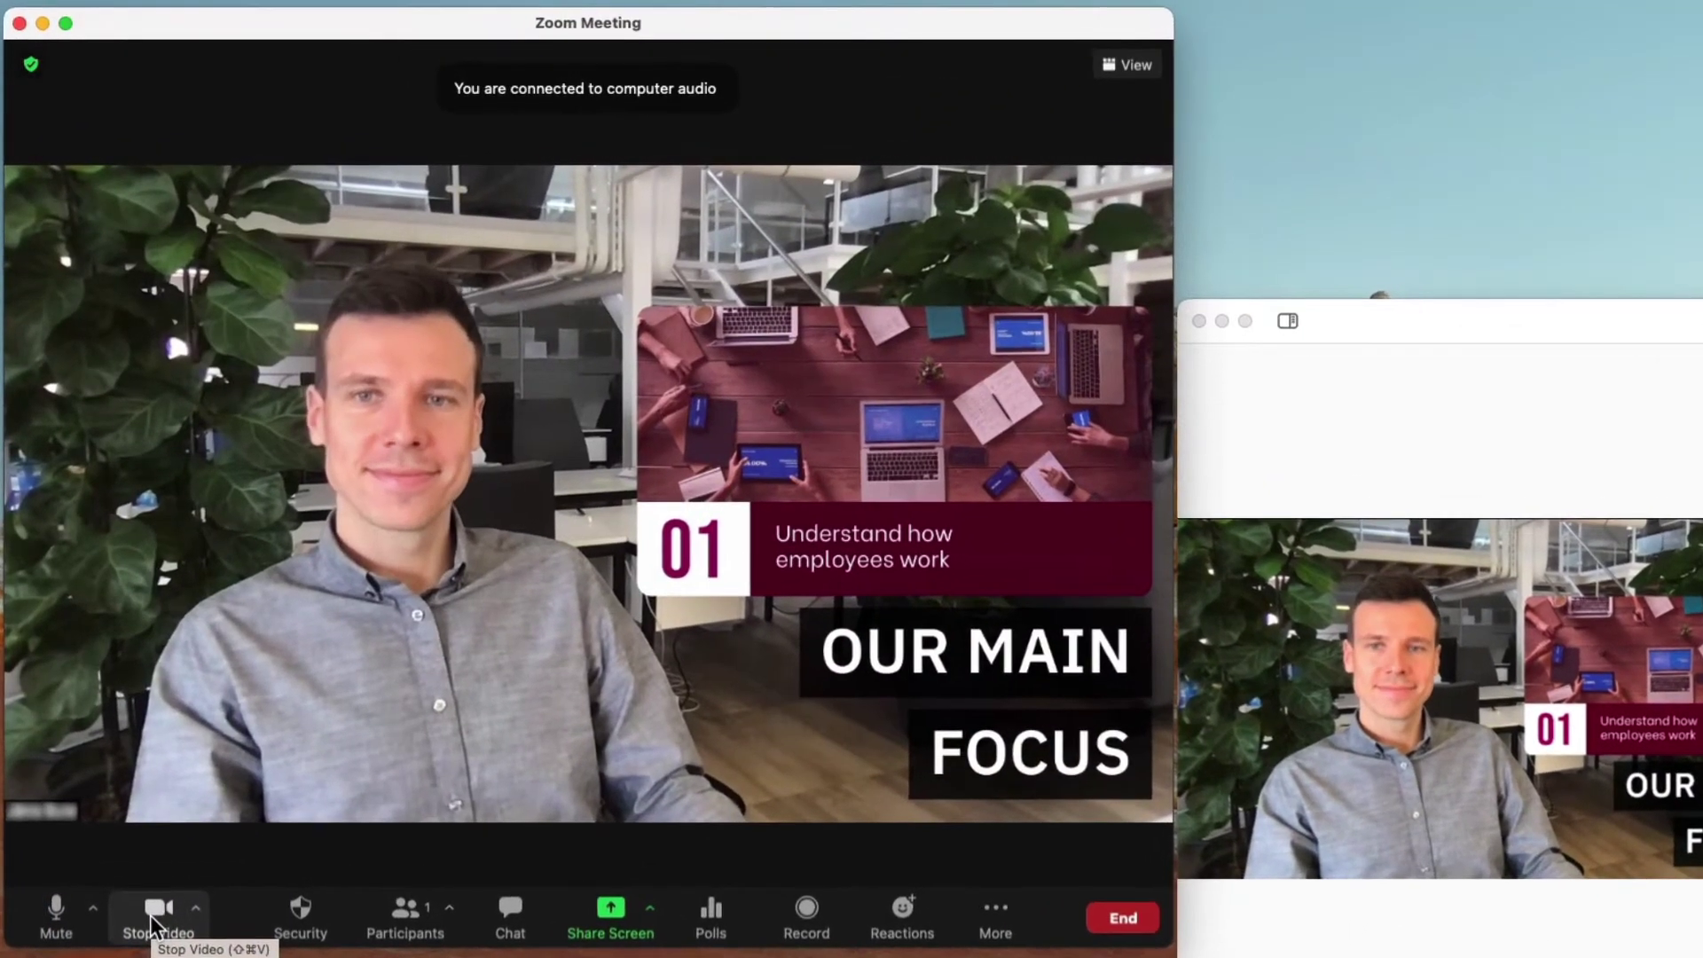
pyautogui.click(196, 911)
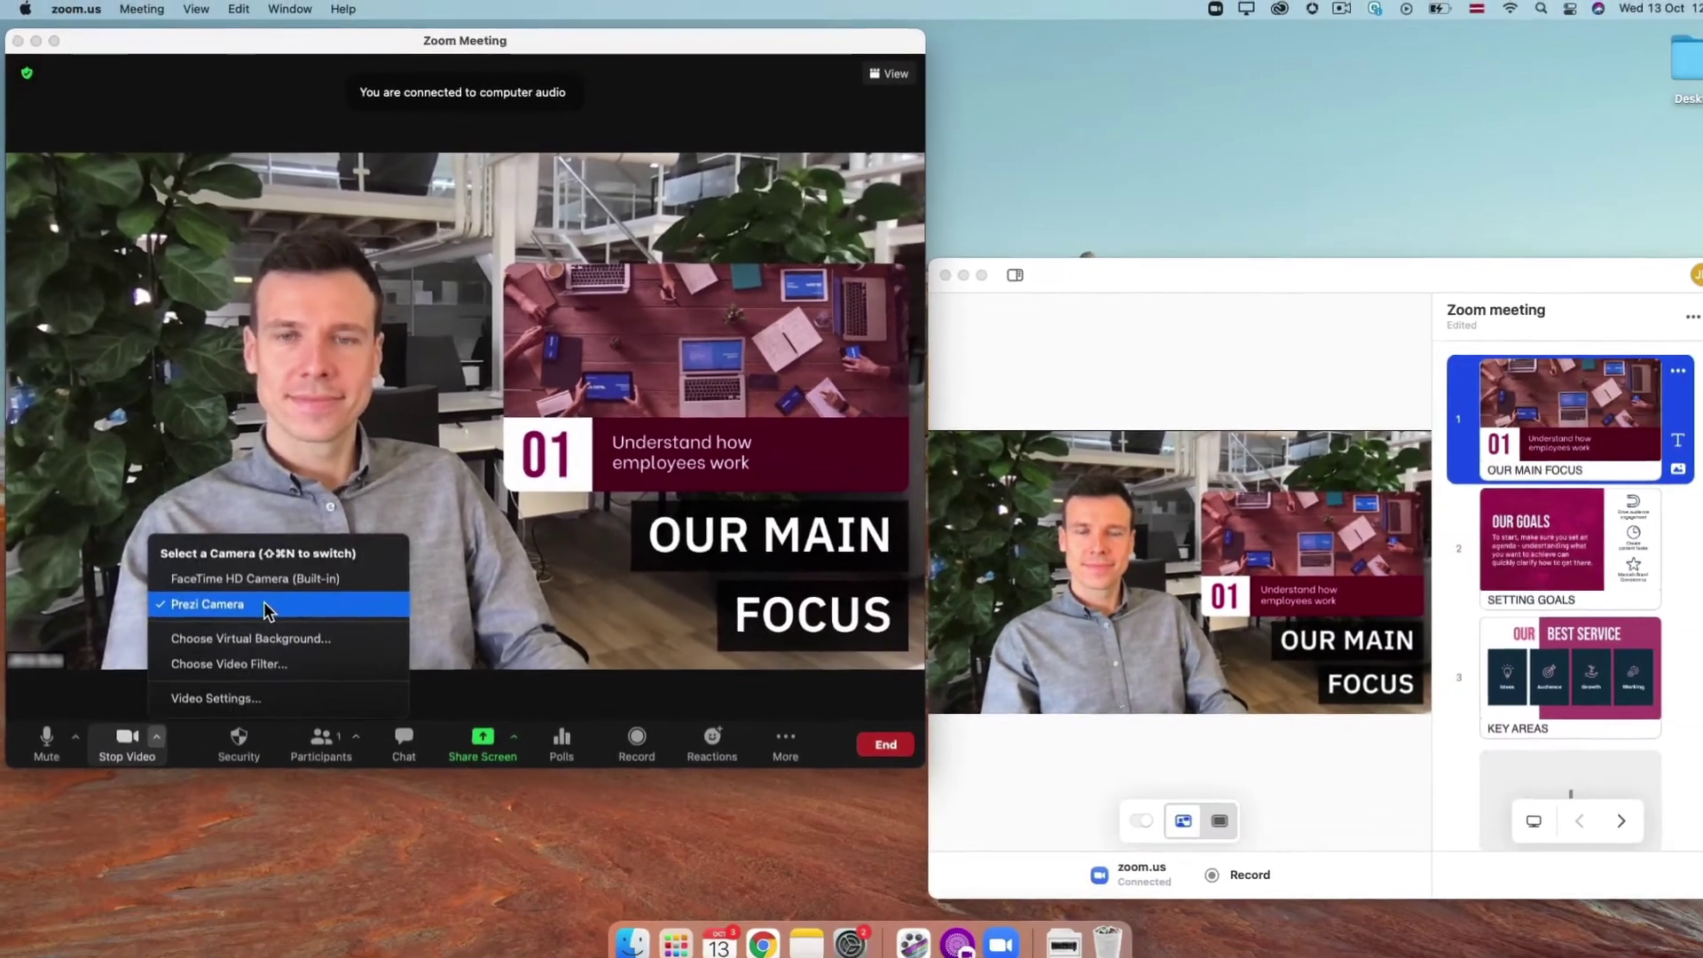
pyautogui.click(333, 736)
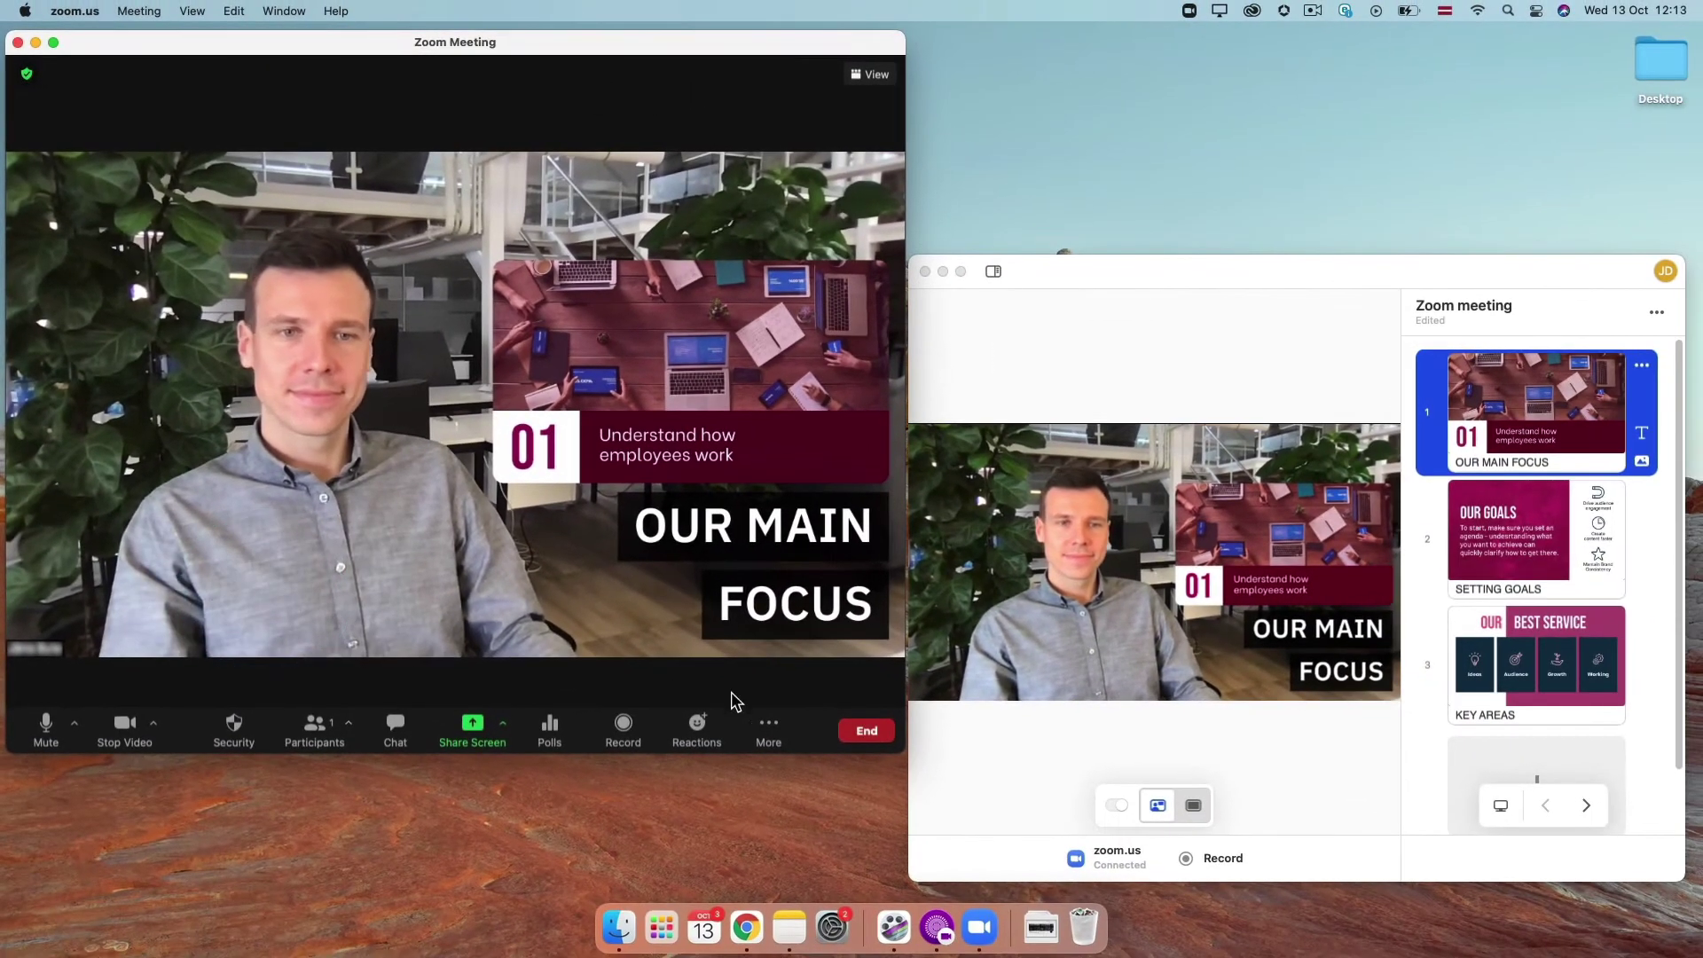
pyautogui.click(1198, 765)
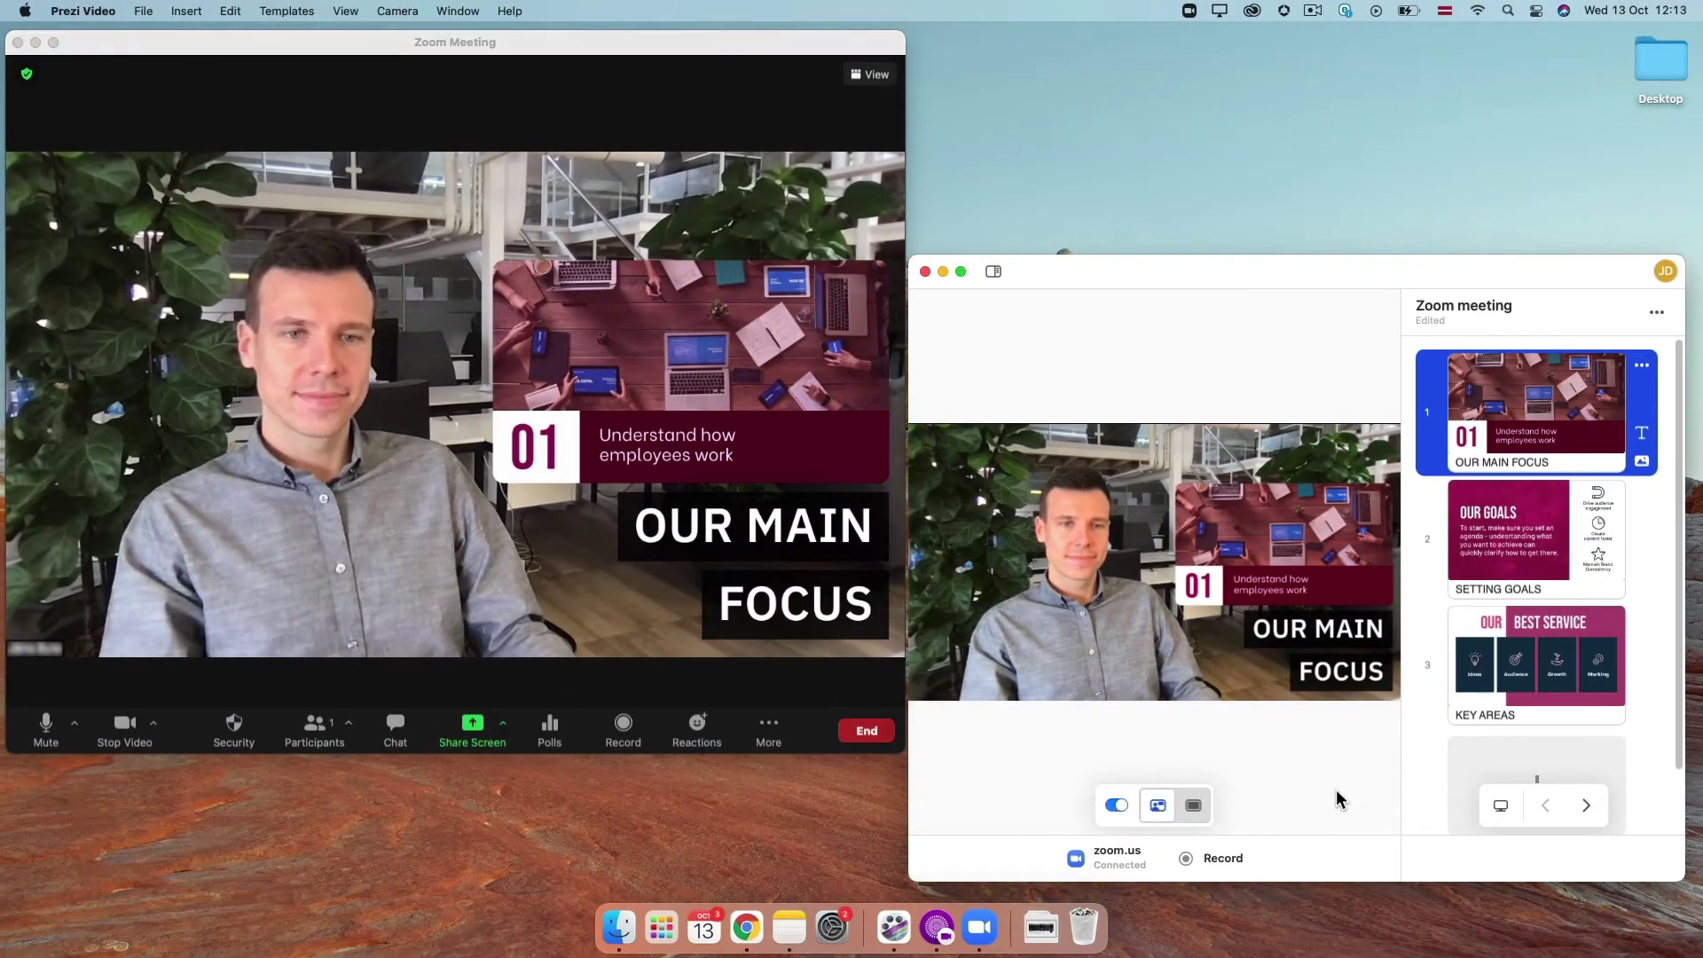
pyautogui.click(1590, 808)
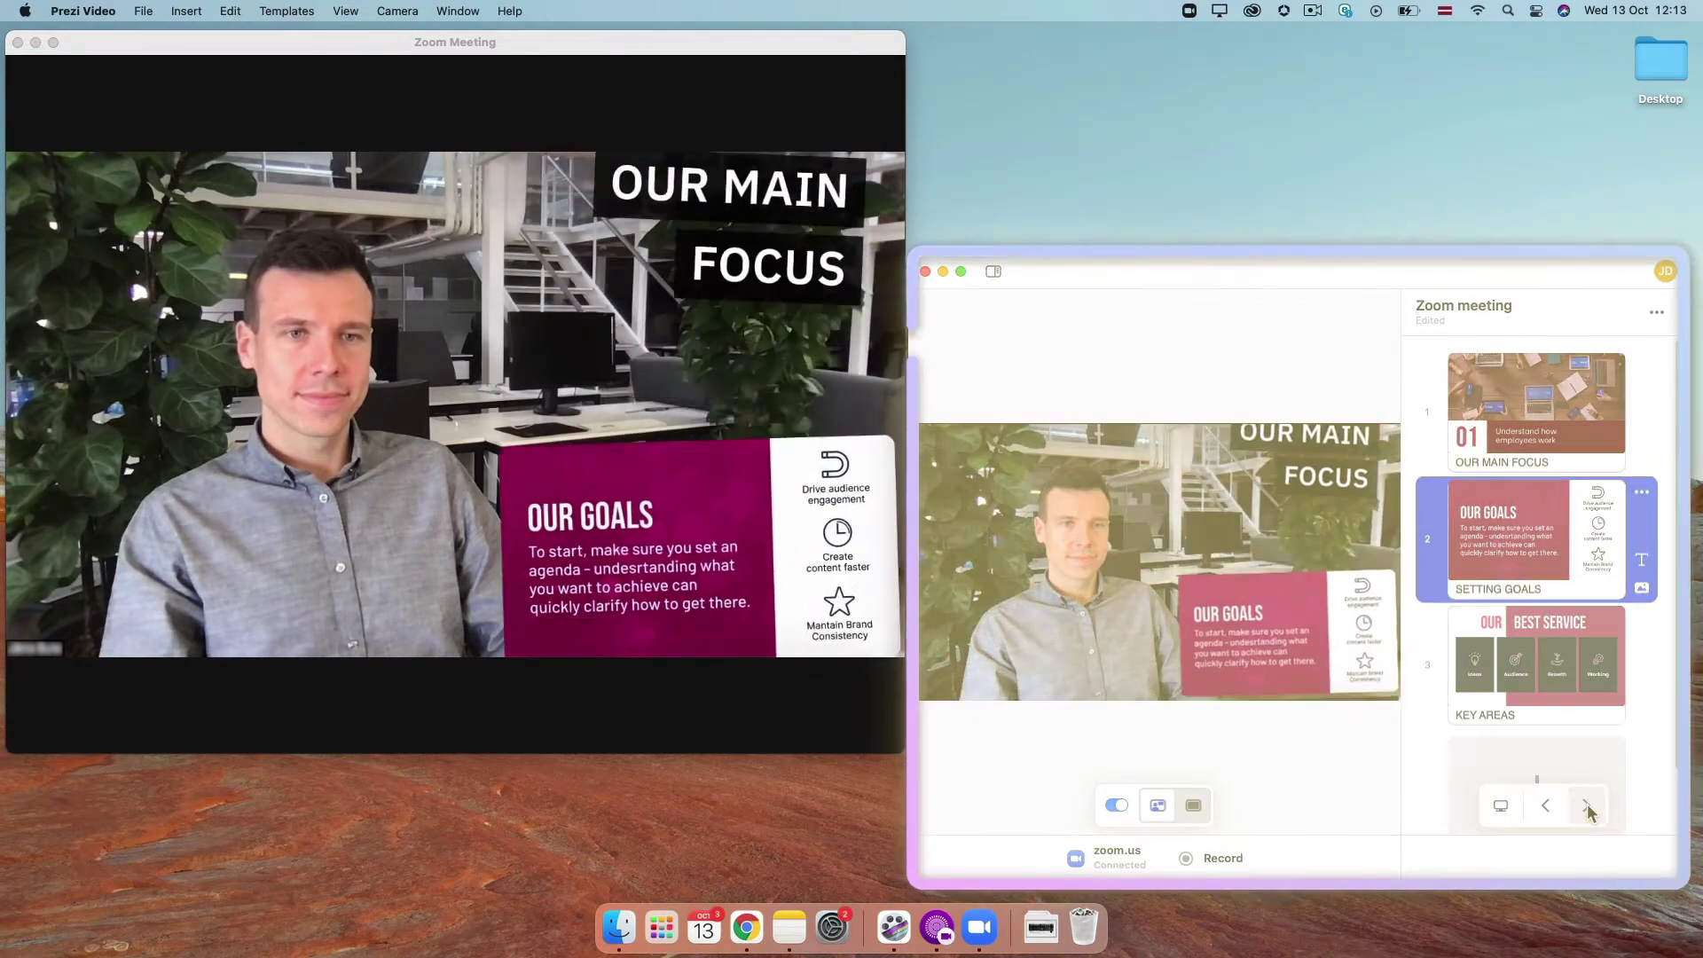
pyautogui.click(1590, 808)
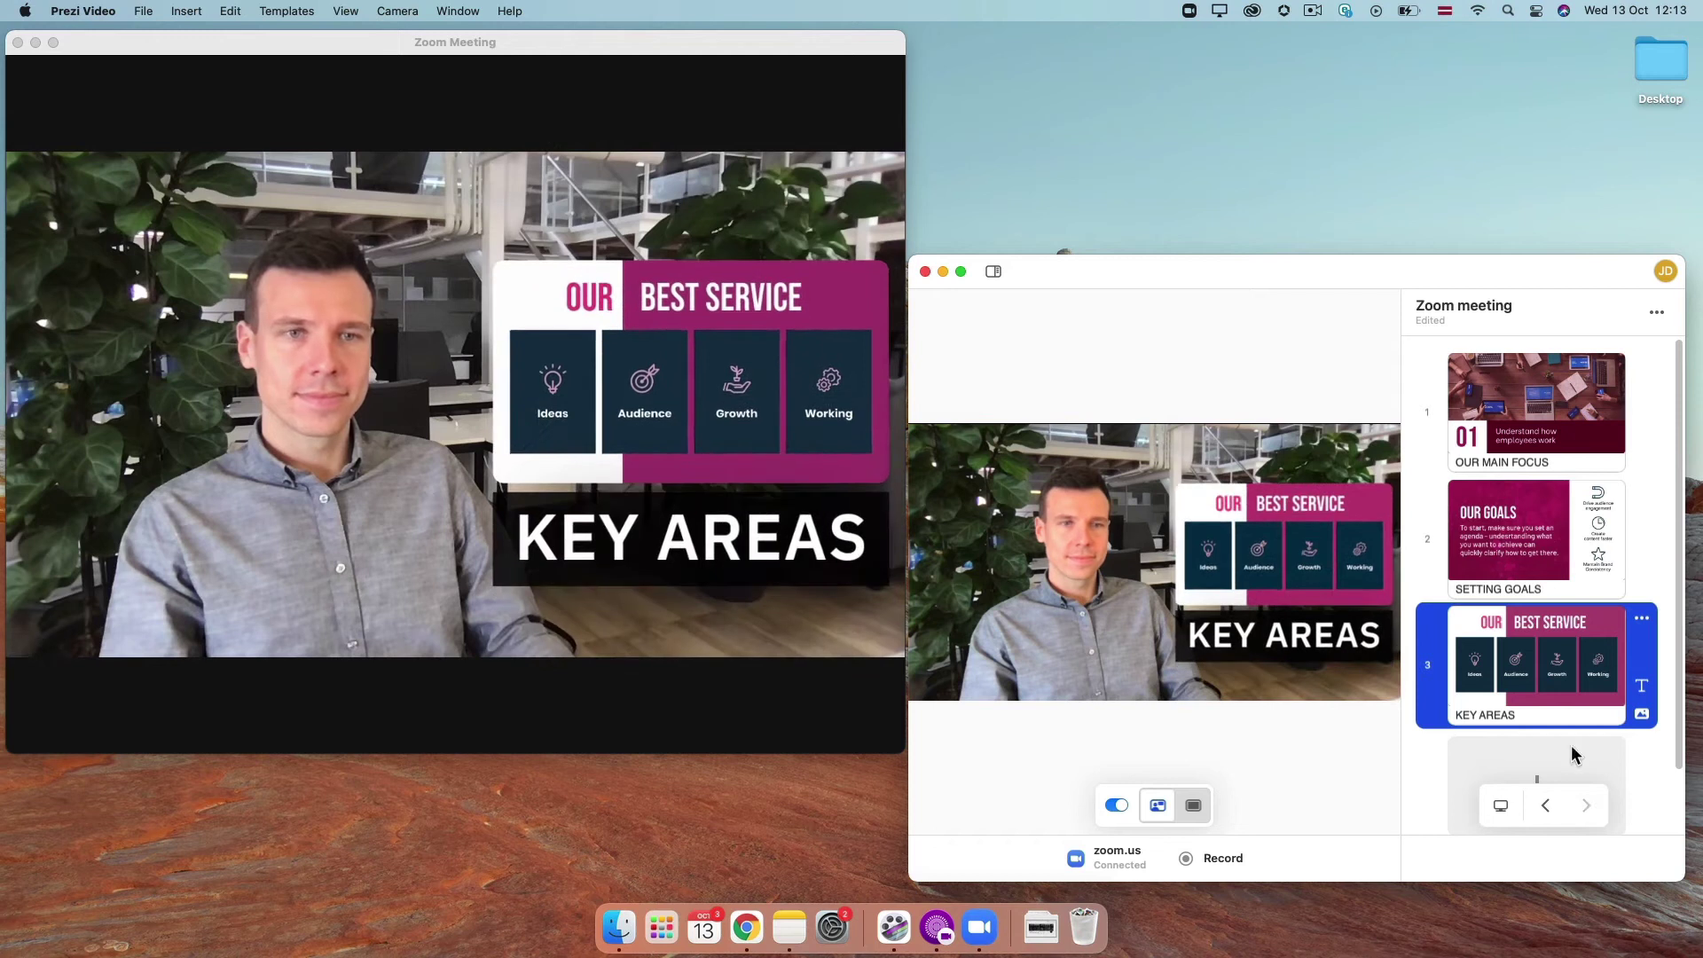
pyautogui.click(1537, 399)
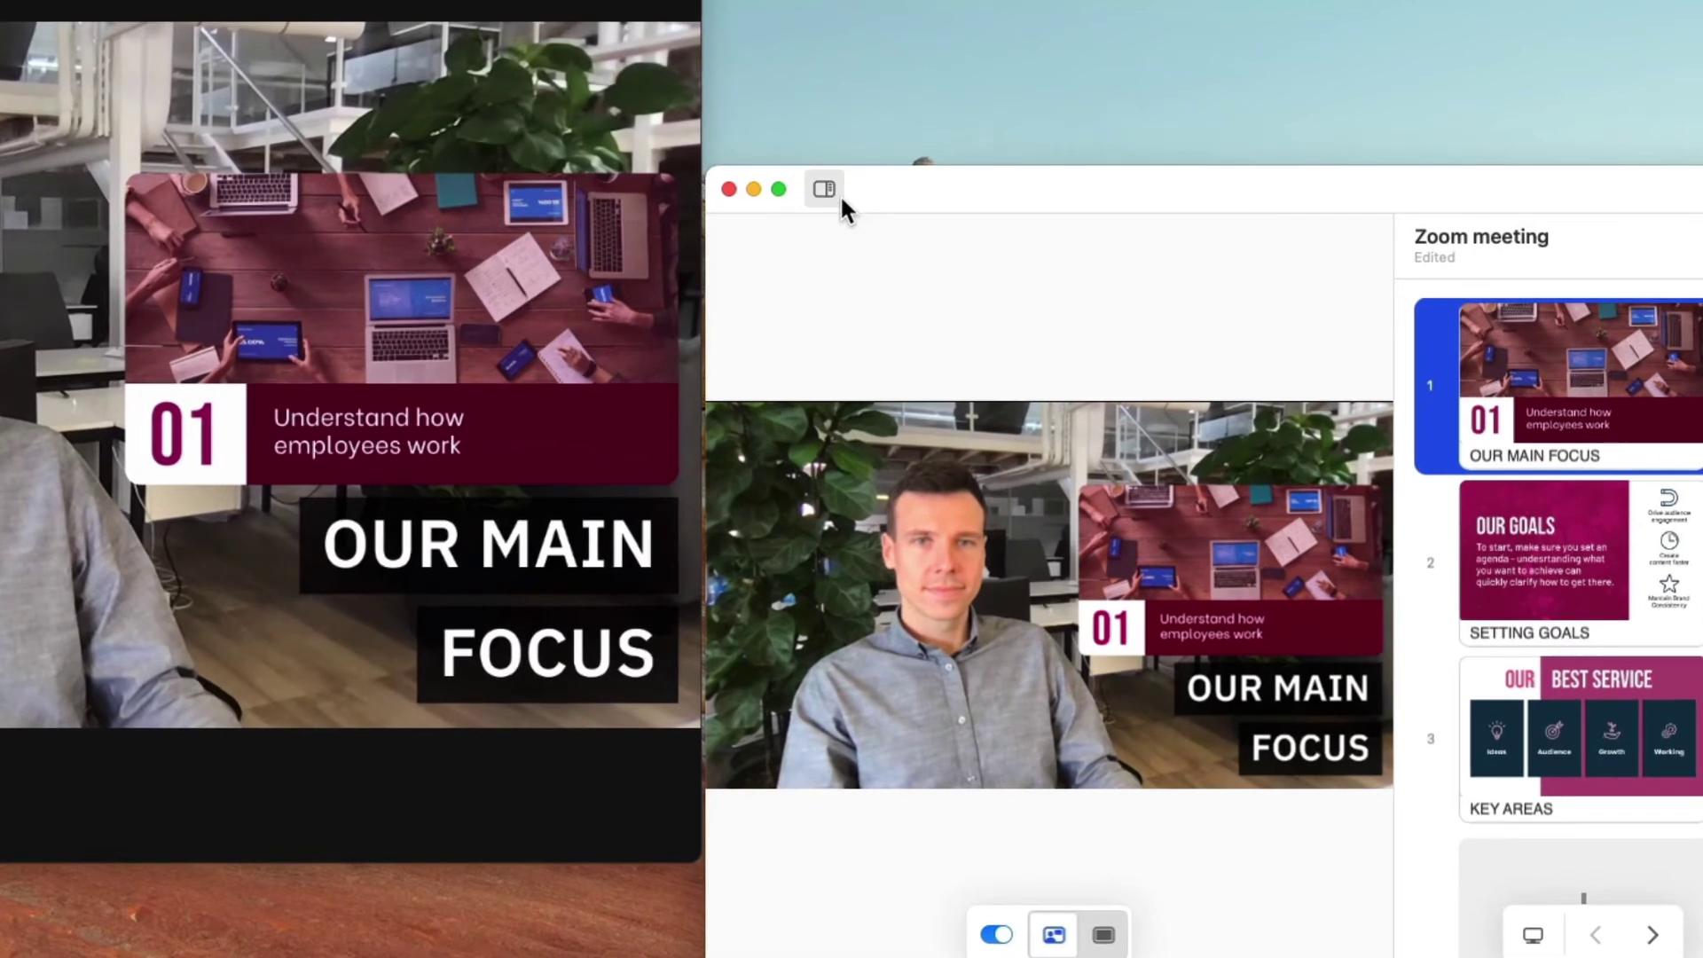
# Hide the main slide panel and show presenter notes for Our Main Focus
pyautogui.click(992, 272)
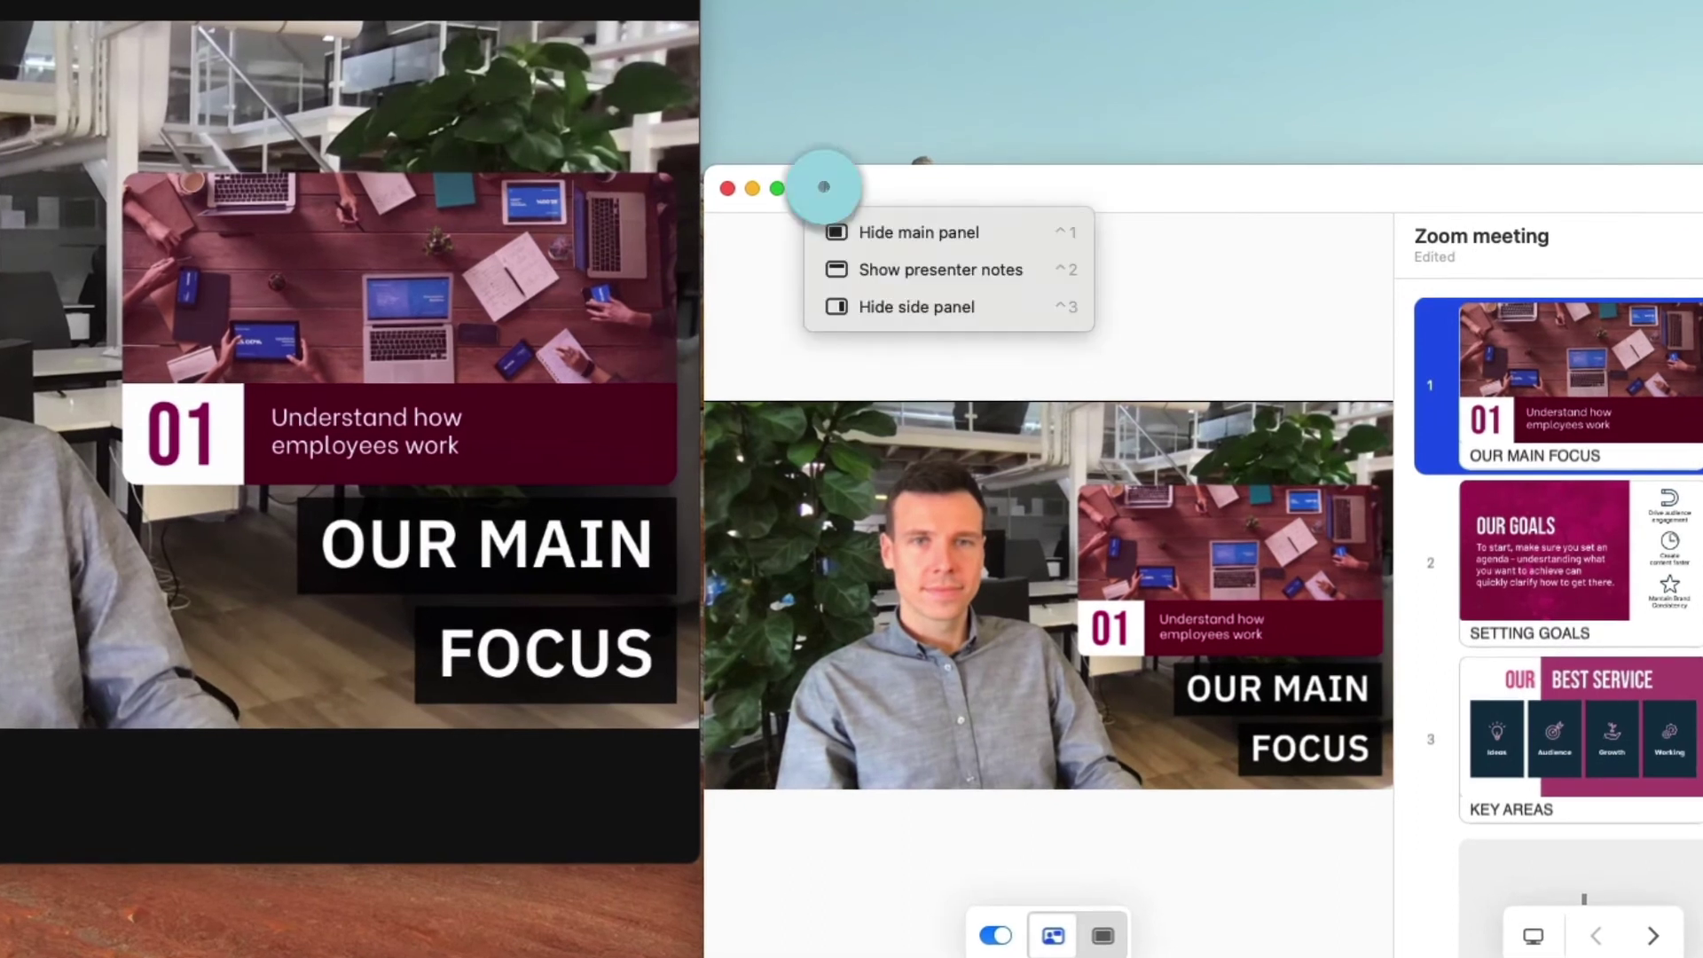
pyautogui.click(1004, 231)
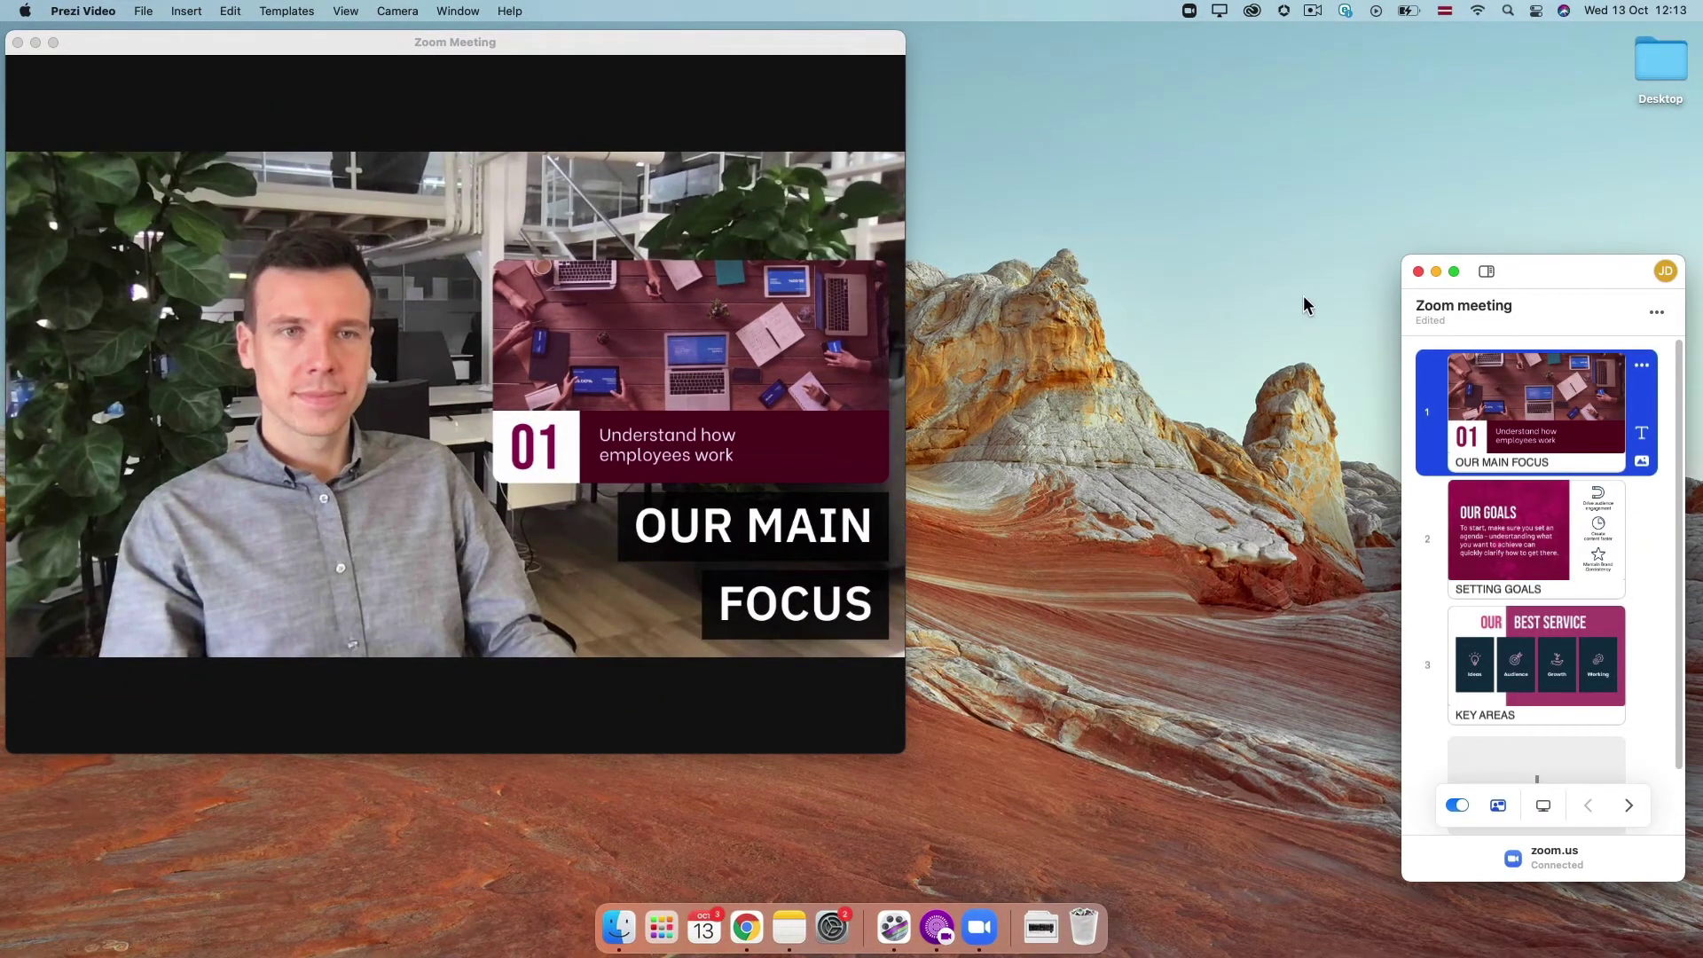
pyautogui.click(1487, 272)
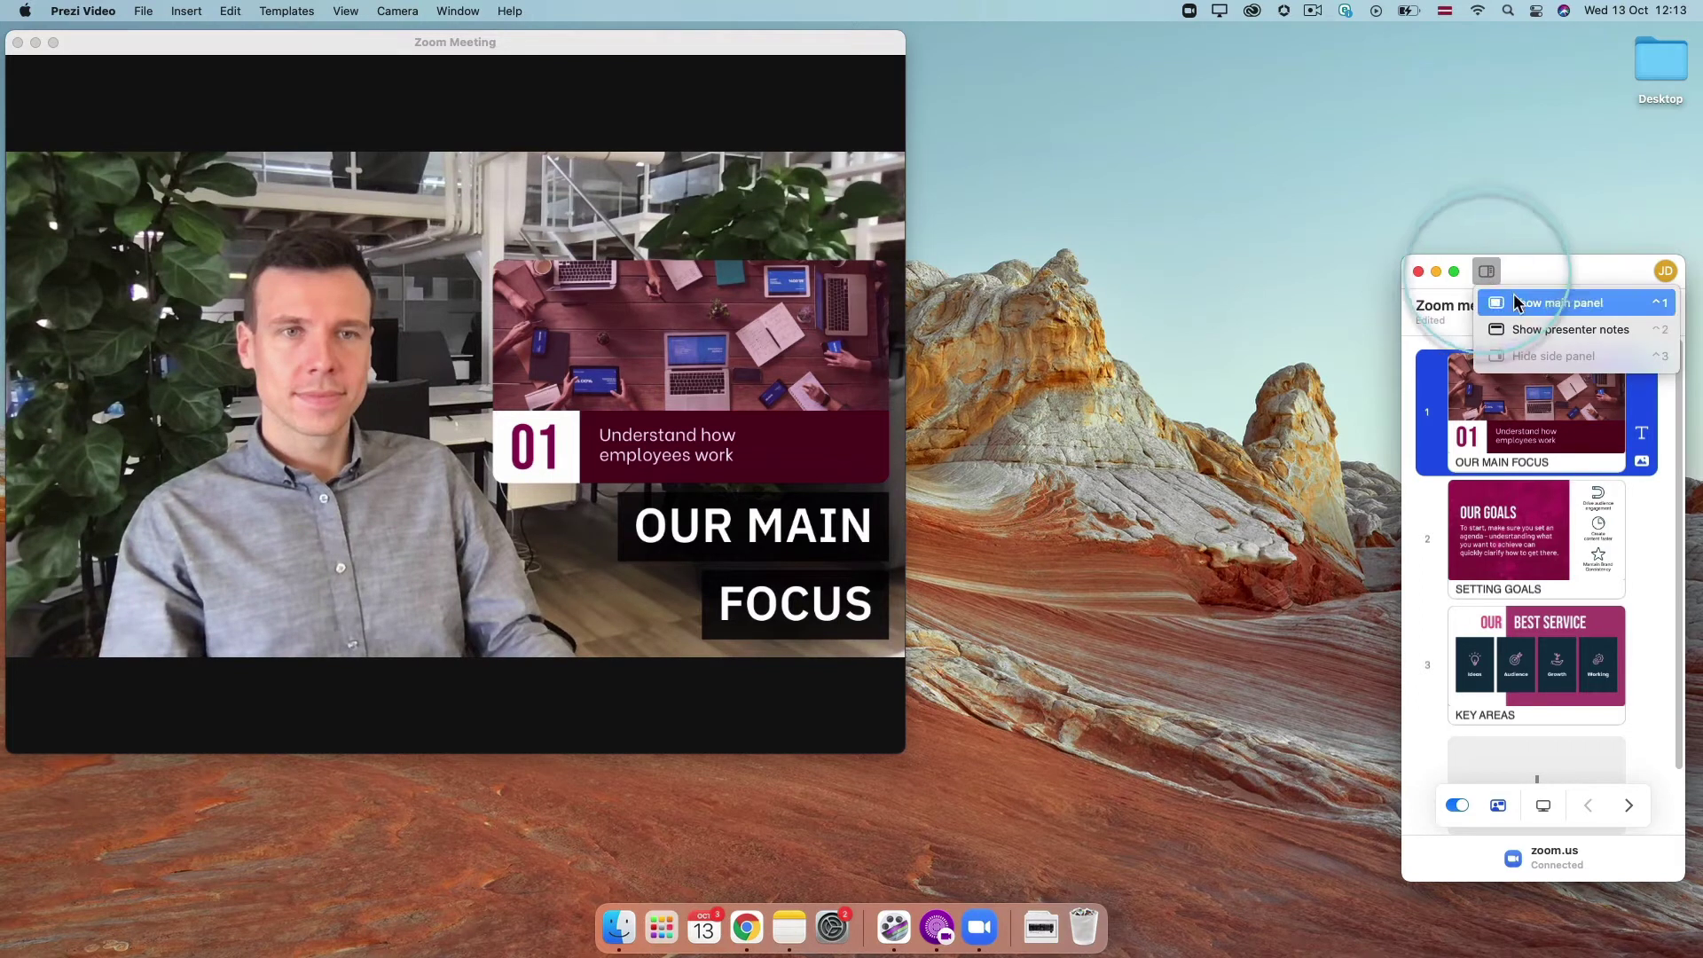
pyautogui.click(1566, 331)
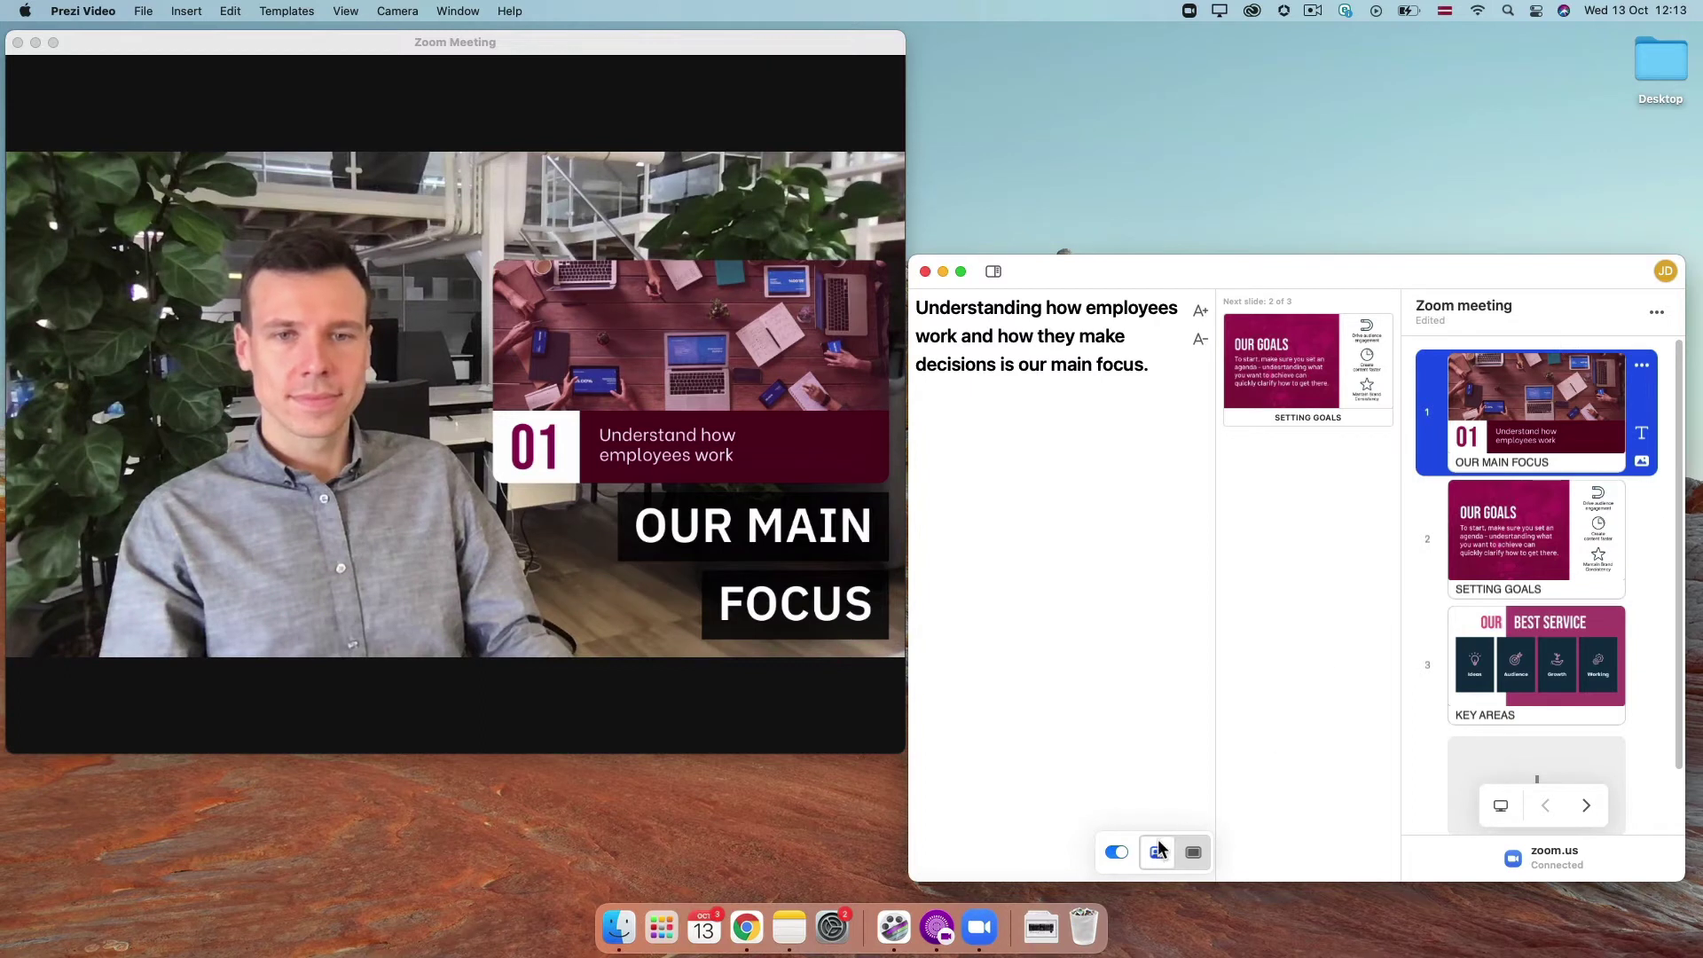
# Toggle the slide overlay and full-slide view, ending in the presenter-beside-slide layout
pyautogui.click(1118, 855)
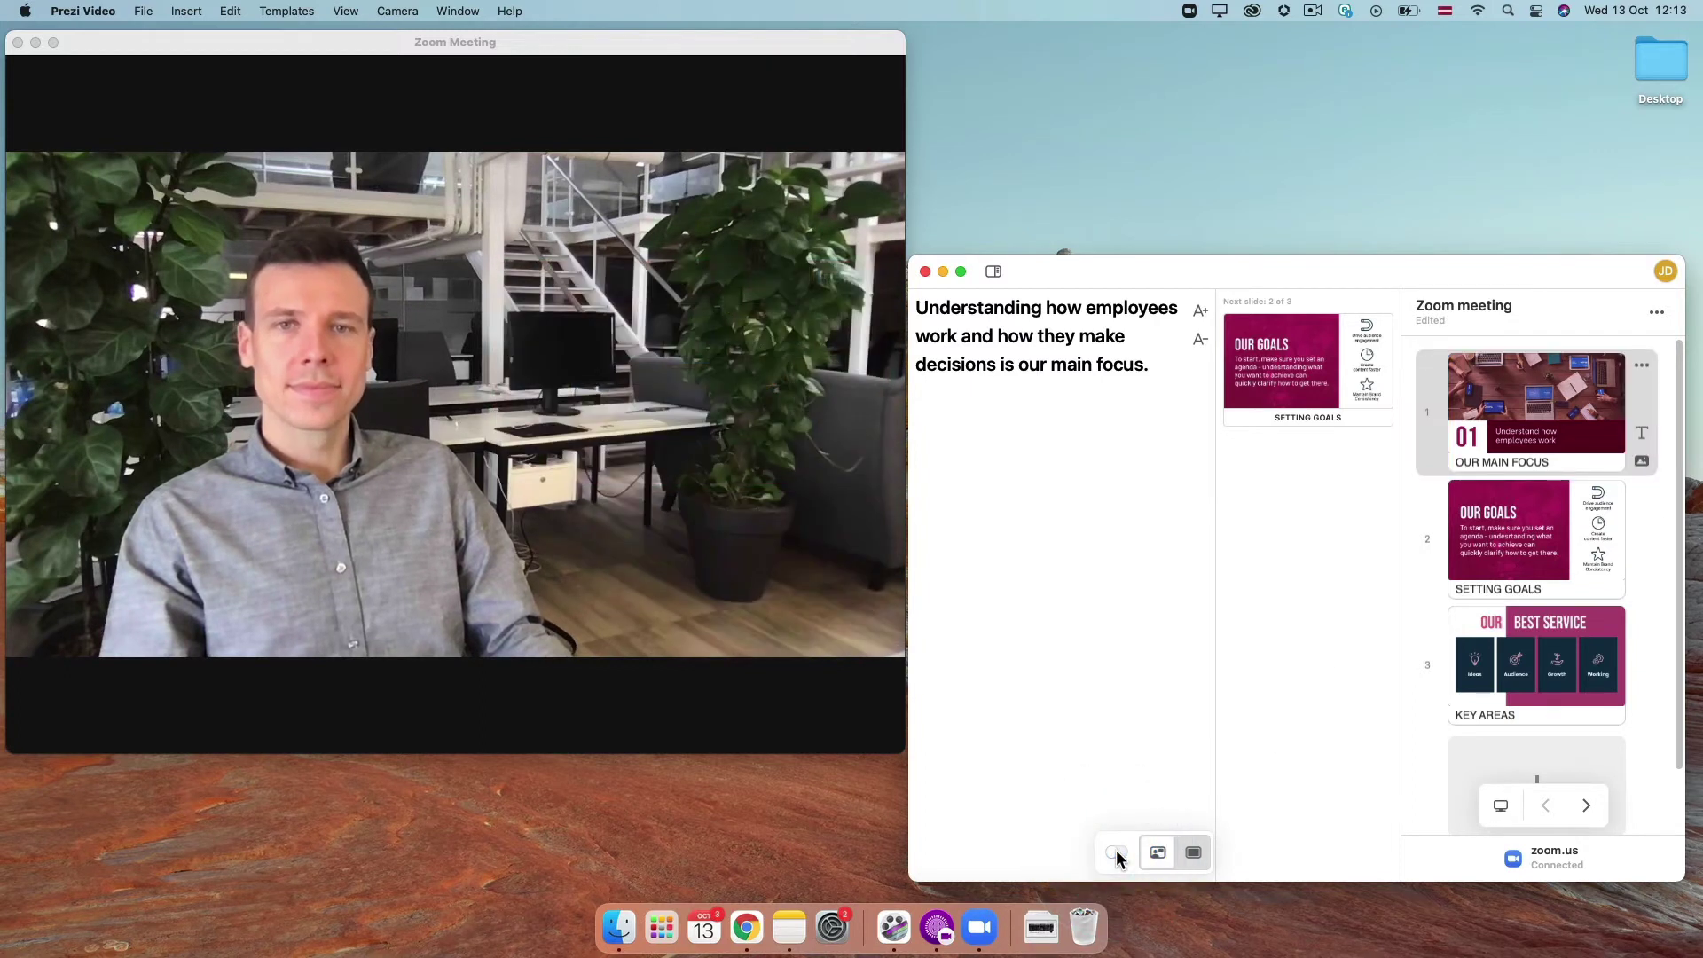
pyautogui.click(1117, 855)
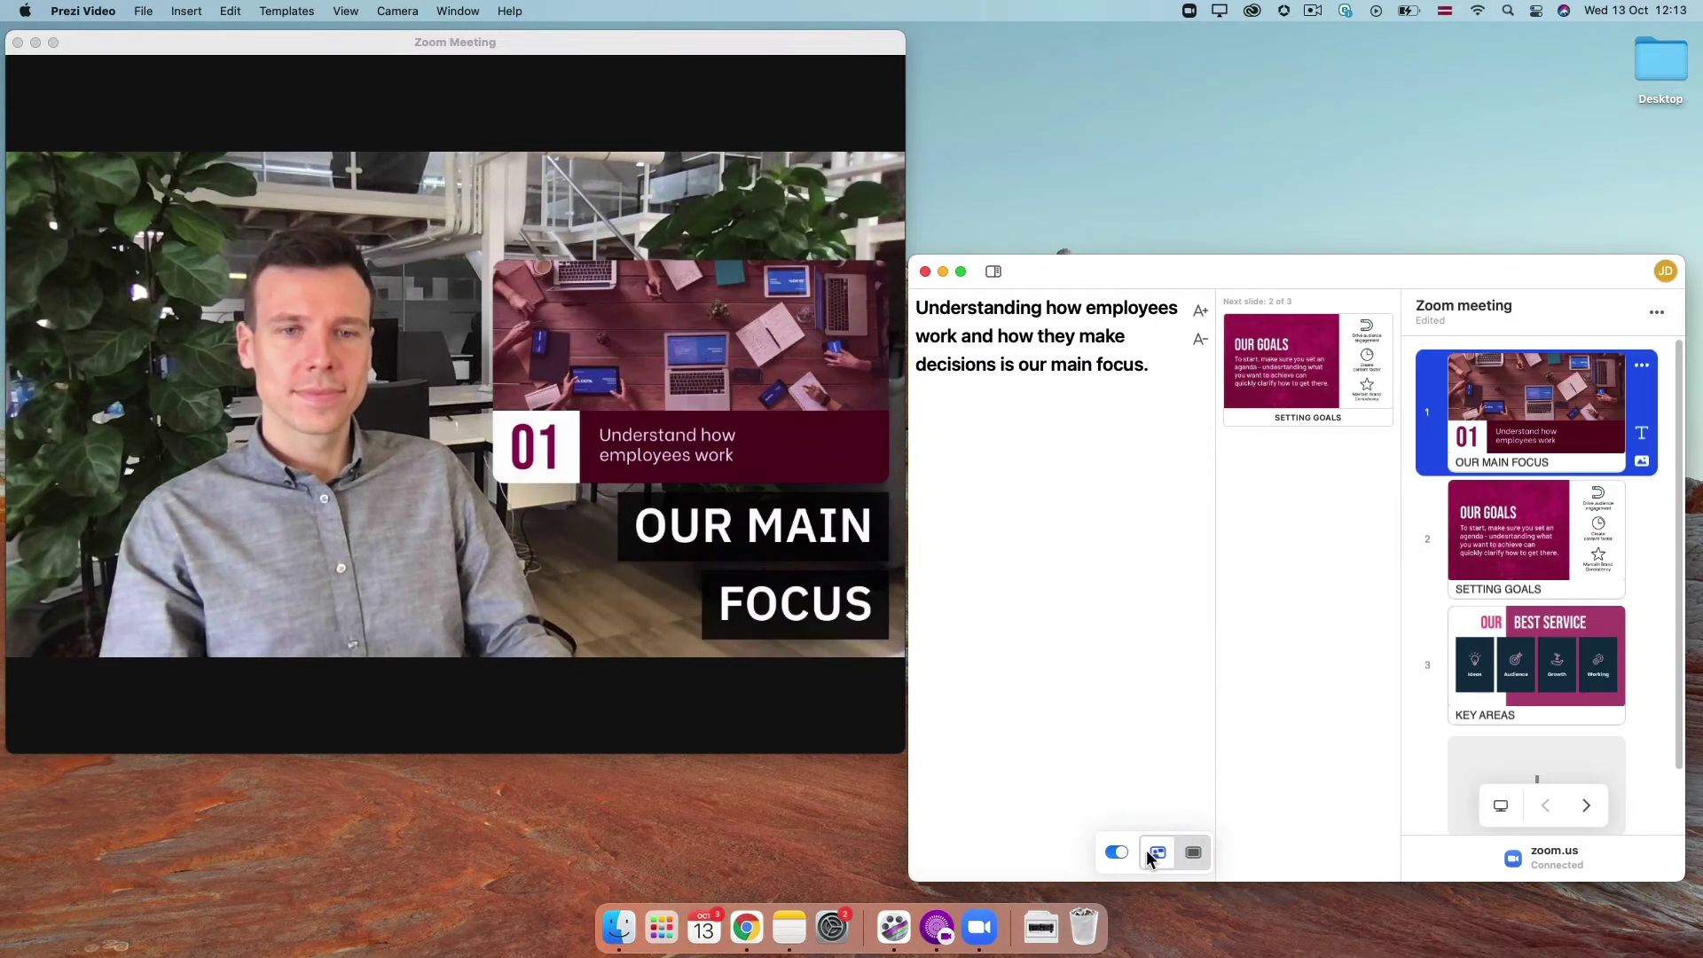
pyautogui.click(1194, 853)
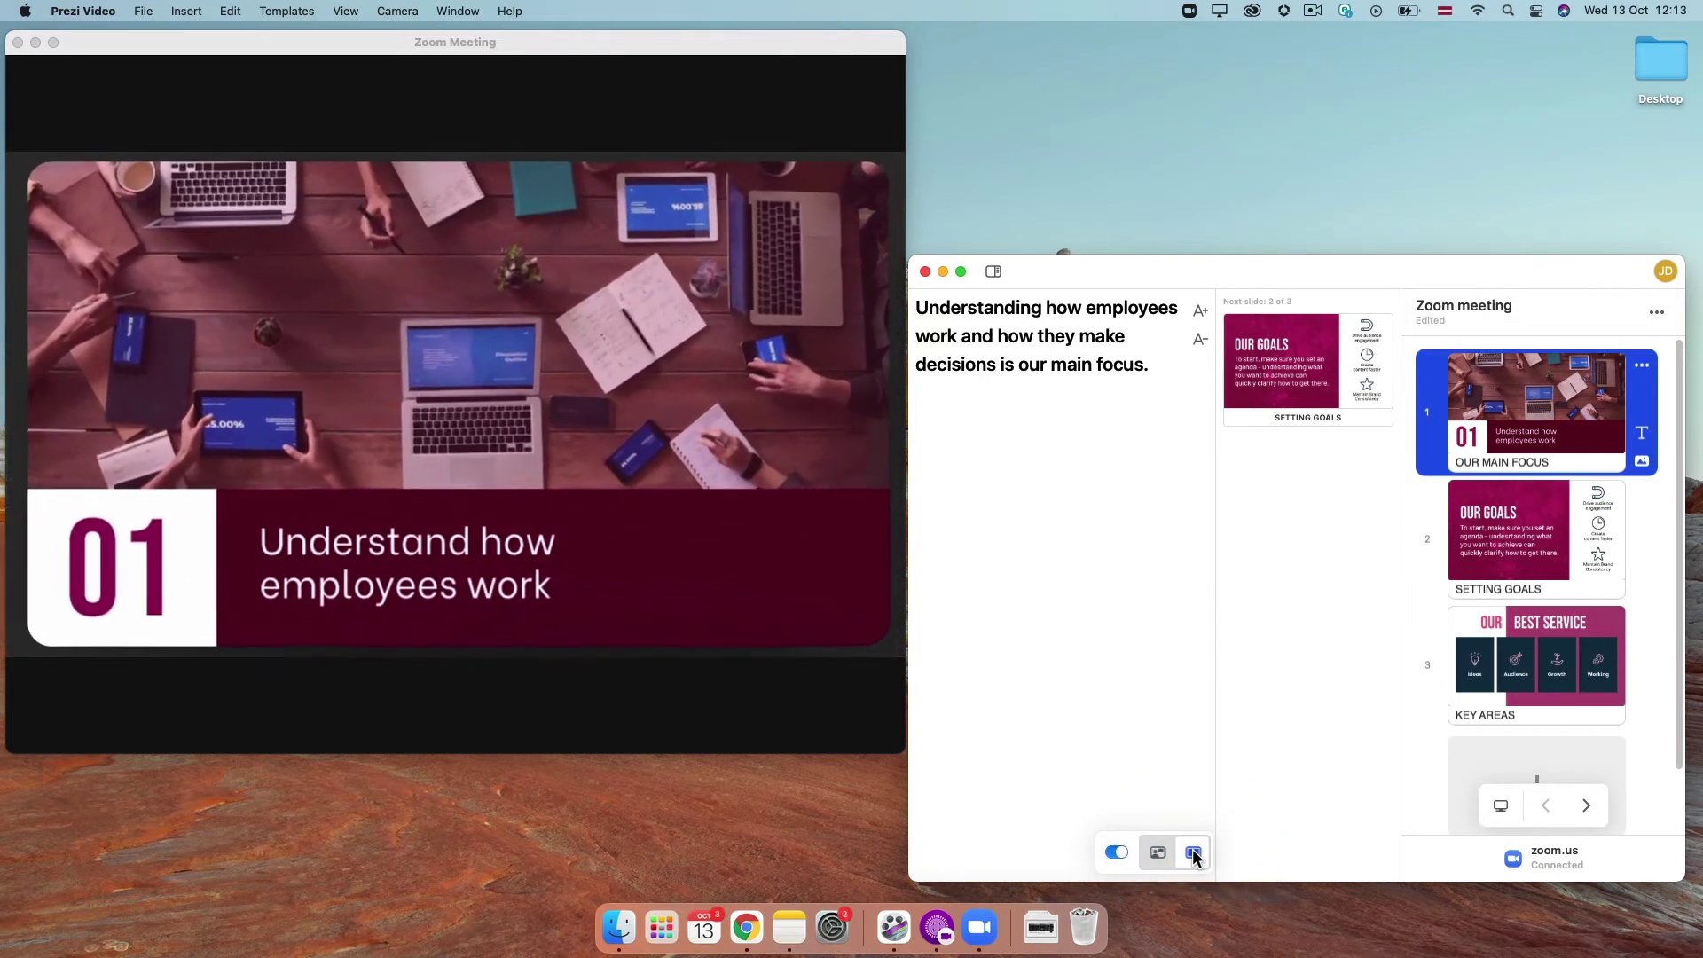
pyautogui.click(1159, 854)
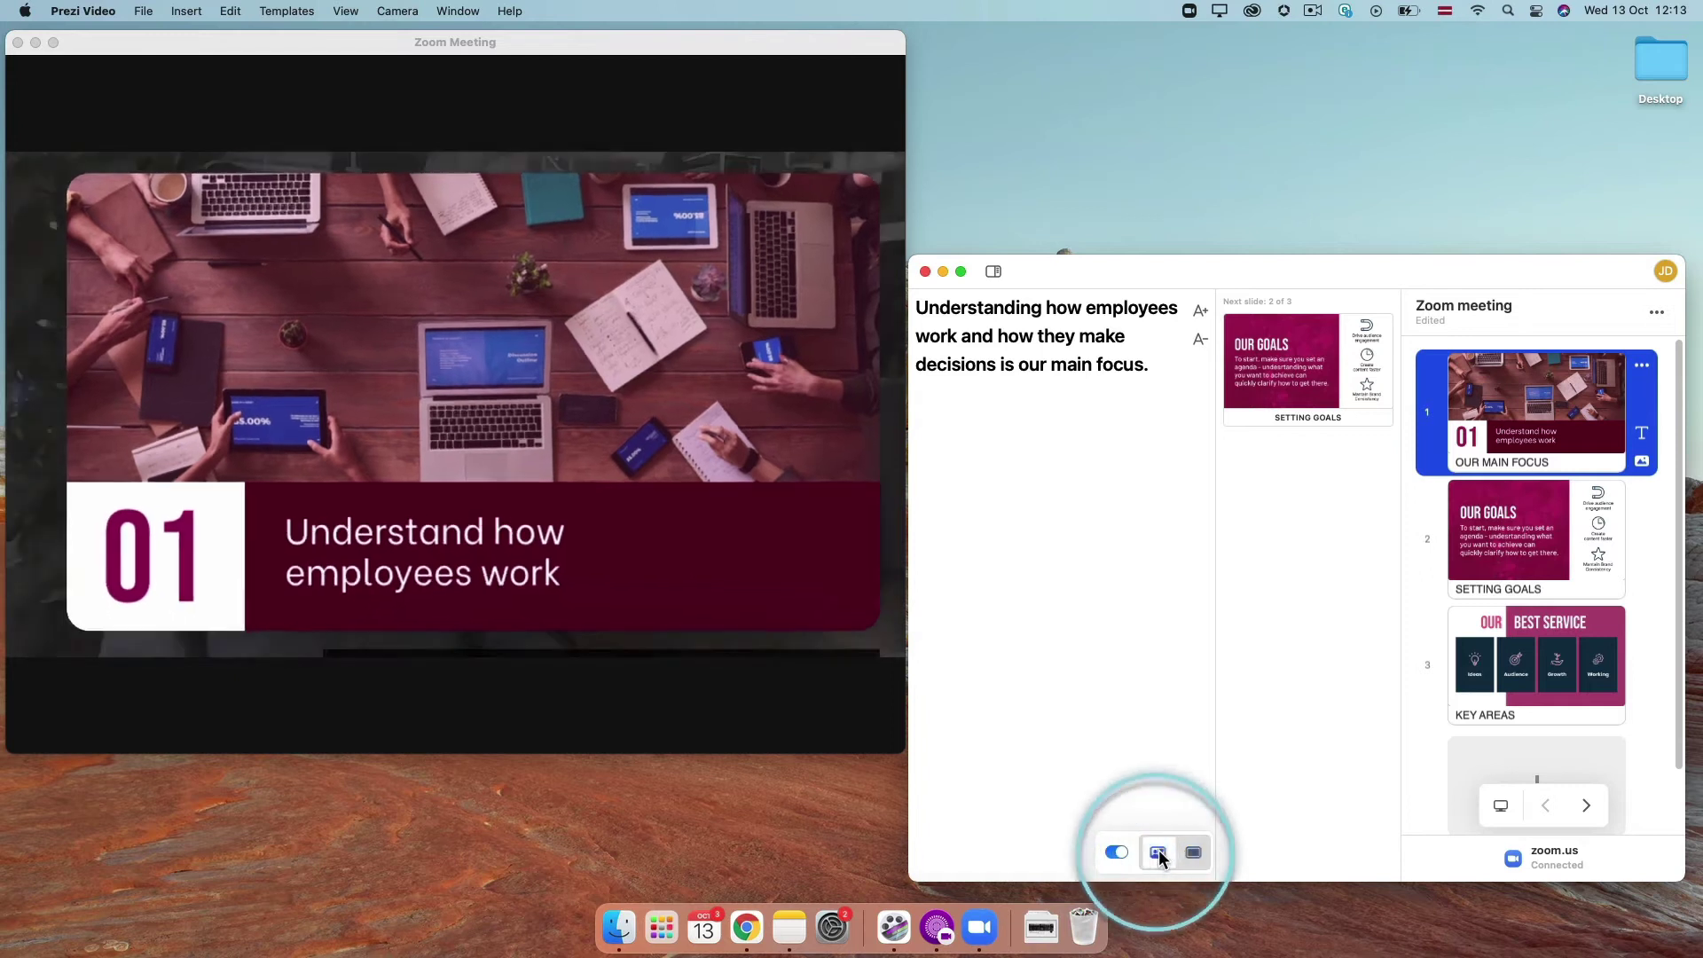
# Share the DELL P2719H display showing the company metrics charts
pyautogui.click(1501, 806)
pyautogui.click(845, 253)
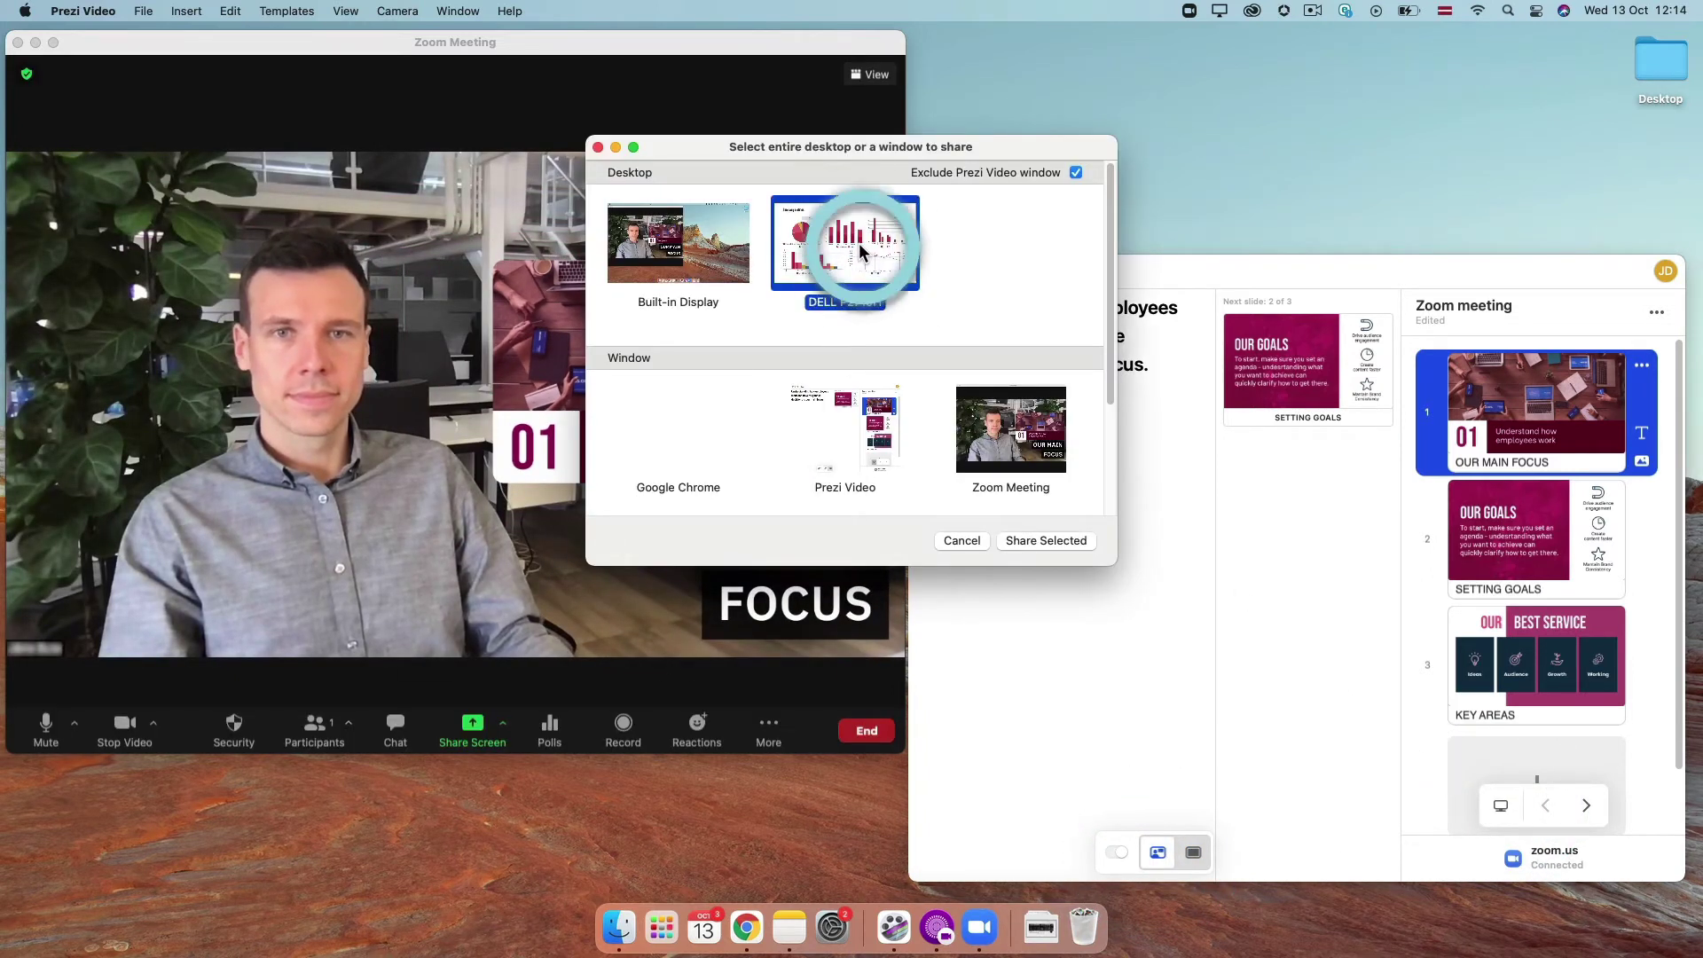
pyautogui.click(1046, 540)
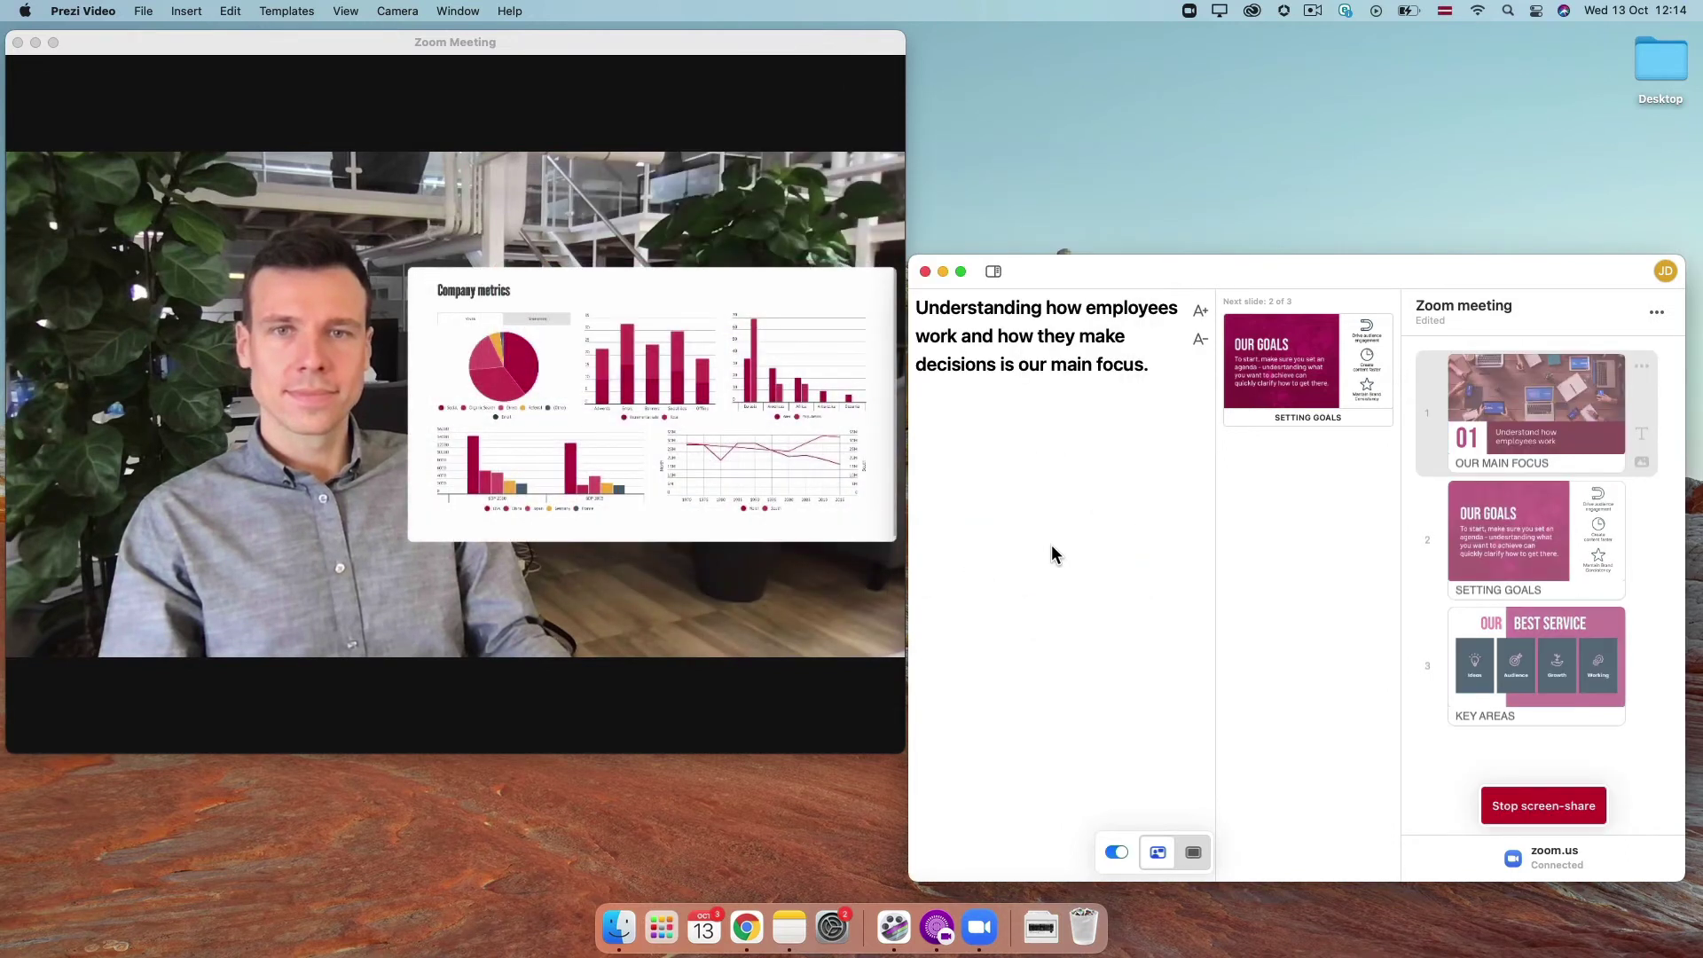
# Stop screen sharing and add slide 4, 'HAVE A GREAT DAY!', with a thumbs-up sticker
pyautogui.click(1511, 808)
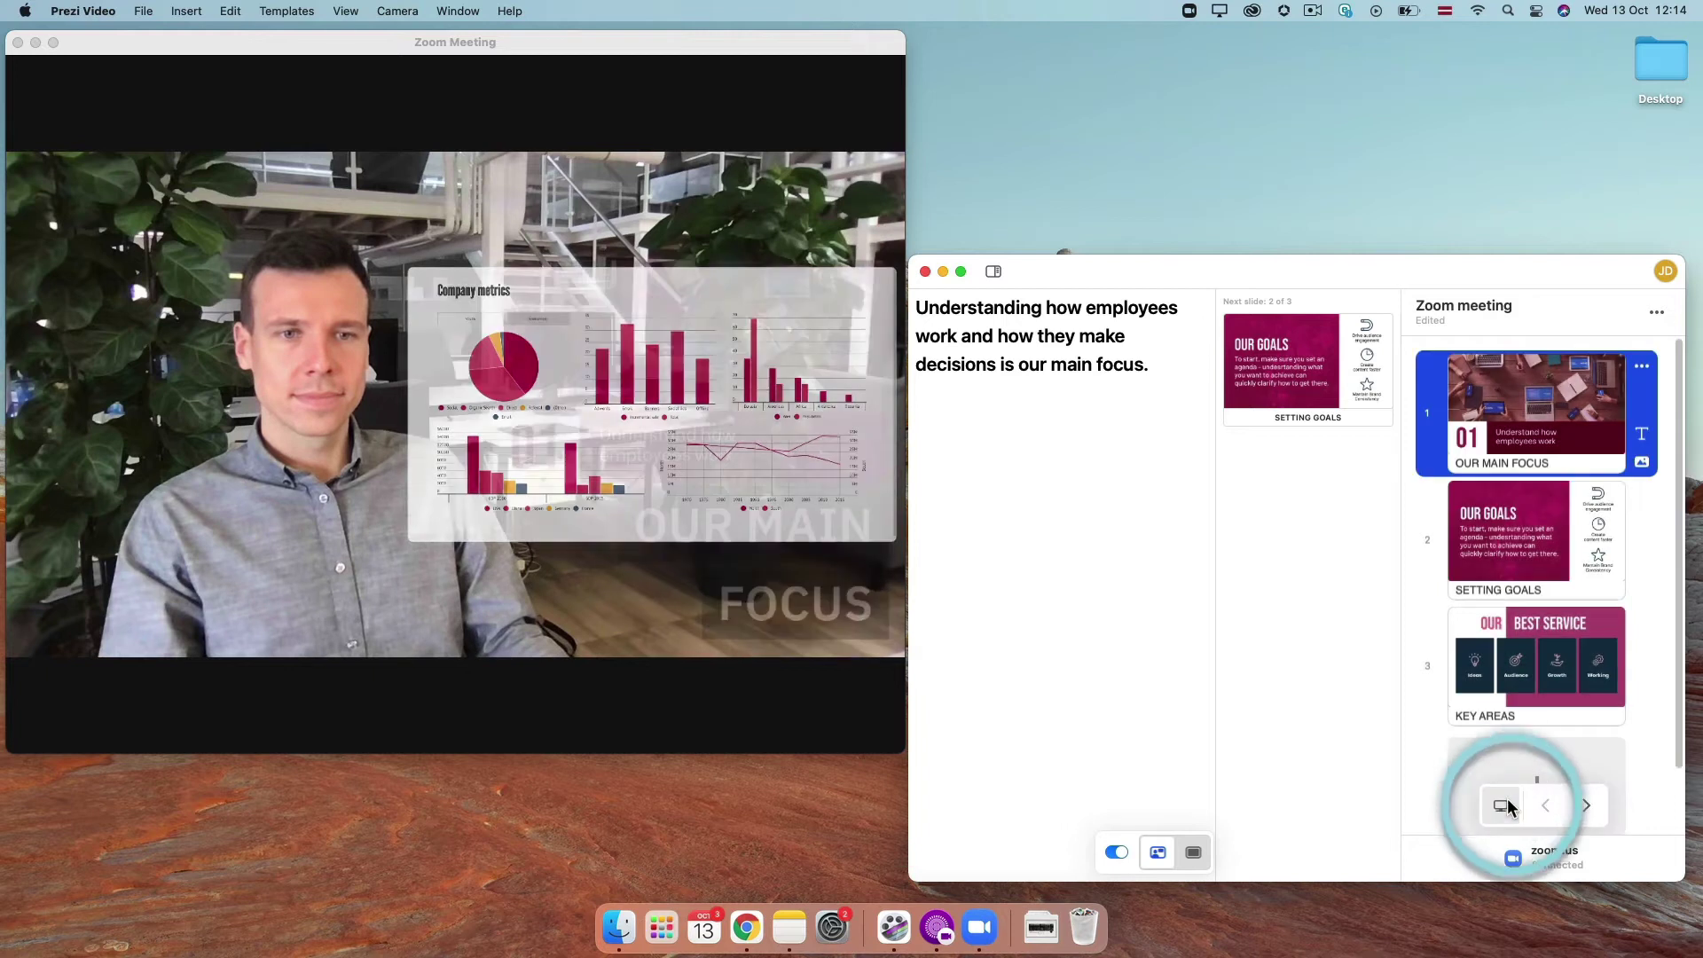
pyautogui.click(1532, 718)
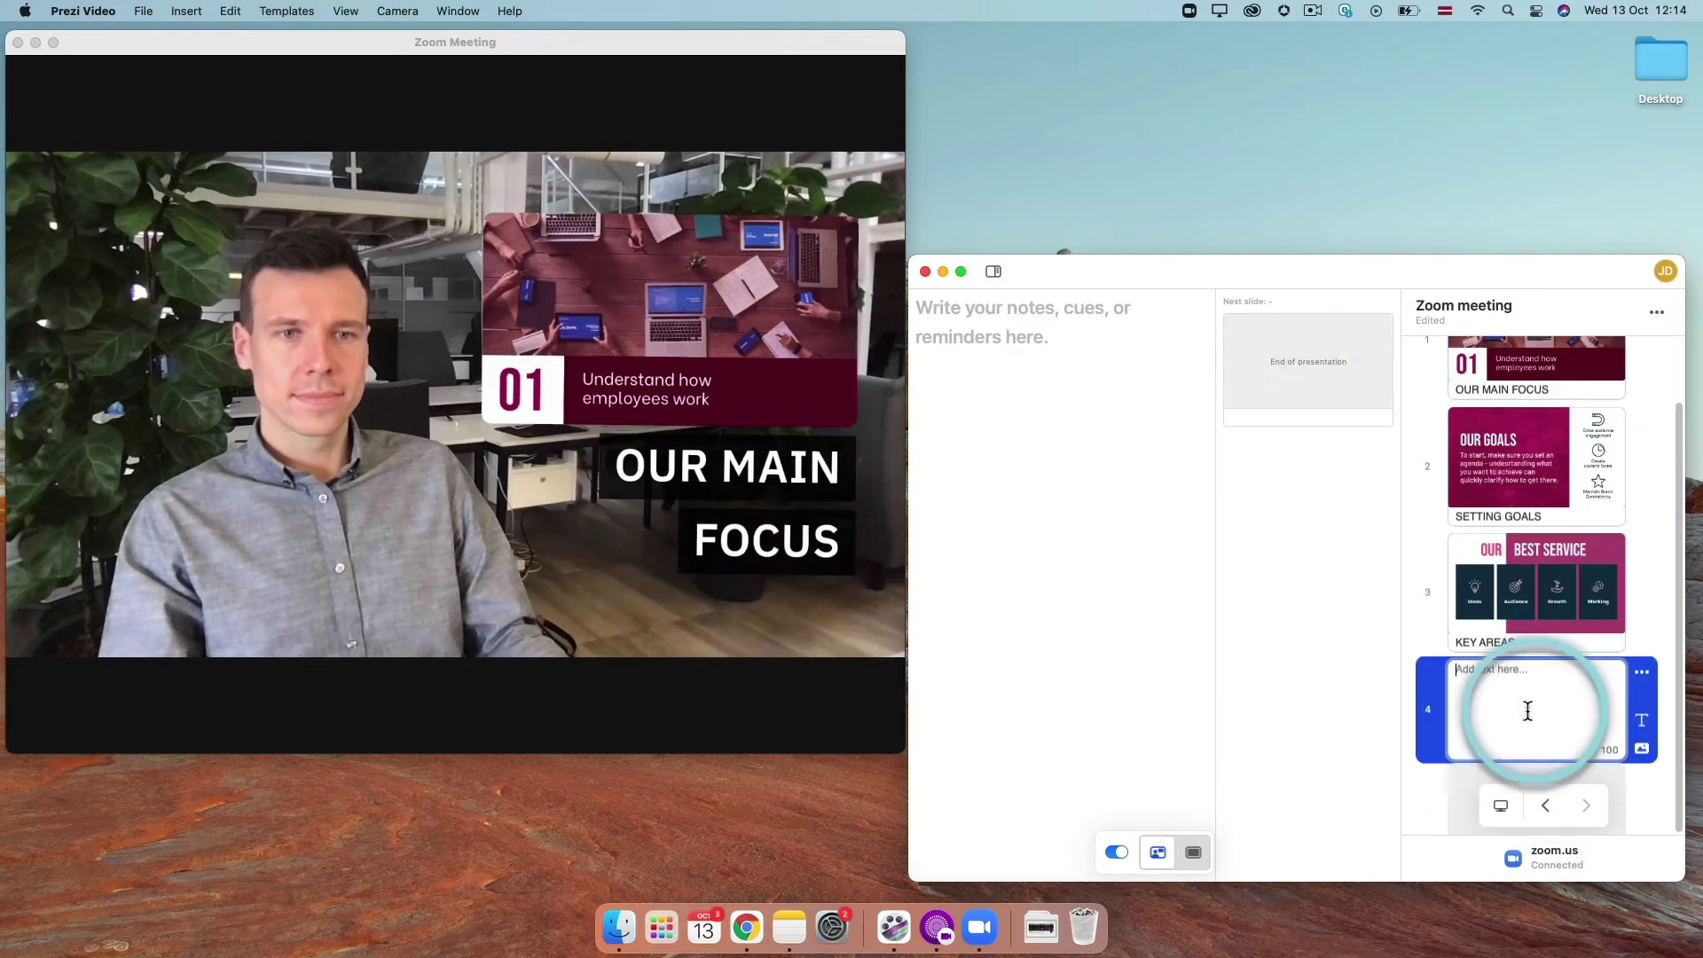
pyautogui.write('HAV')
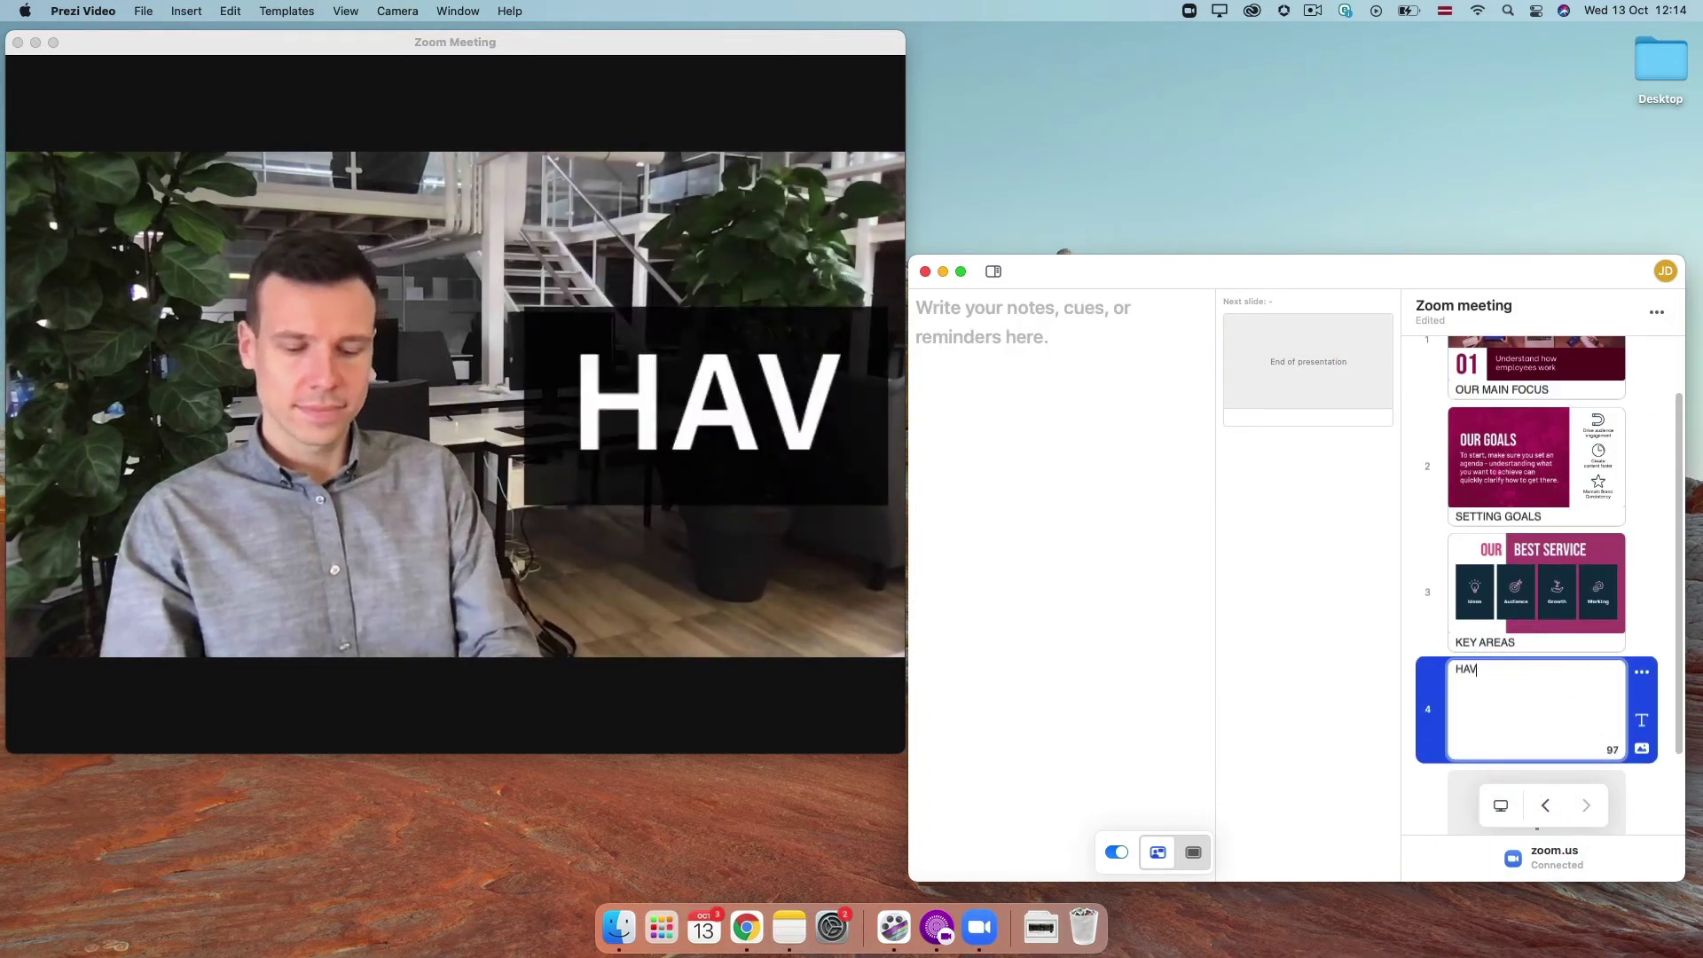
pyautogui.write('E A GREAT DAY!')
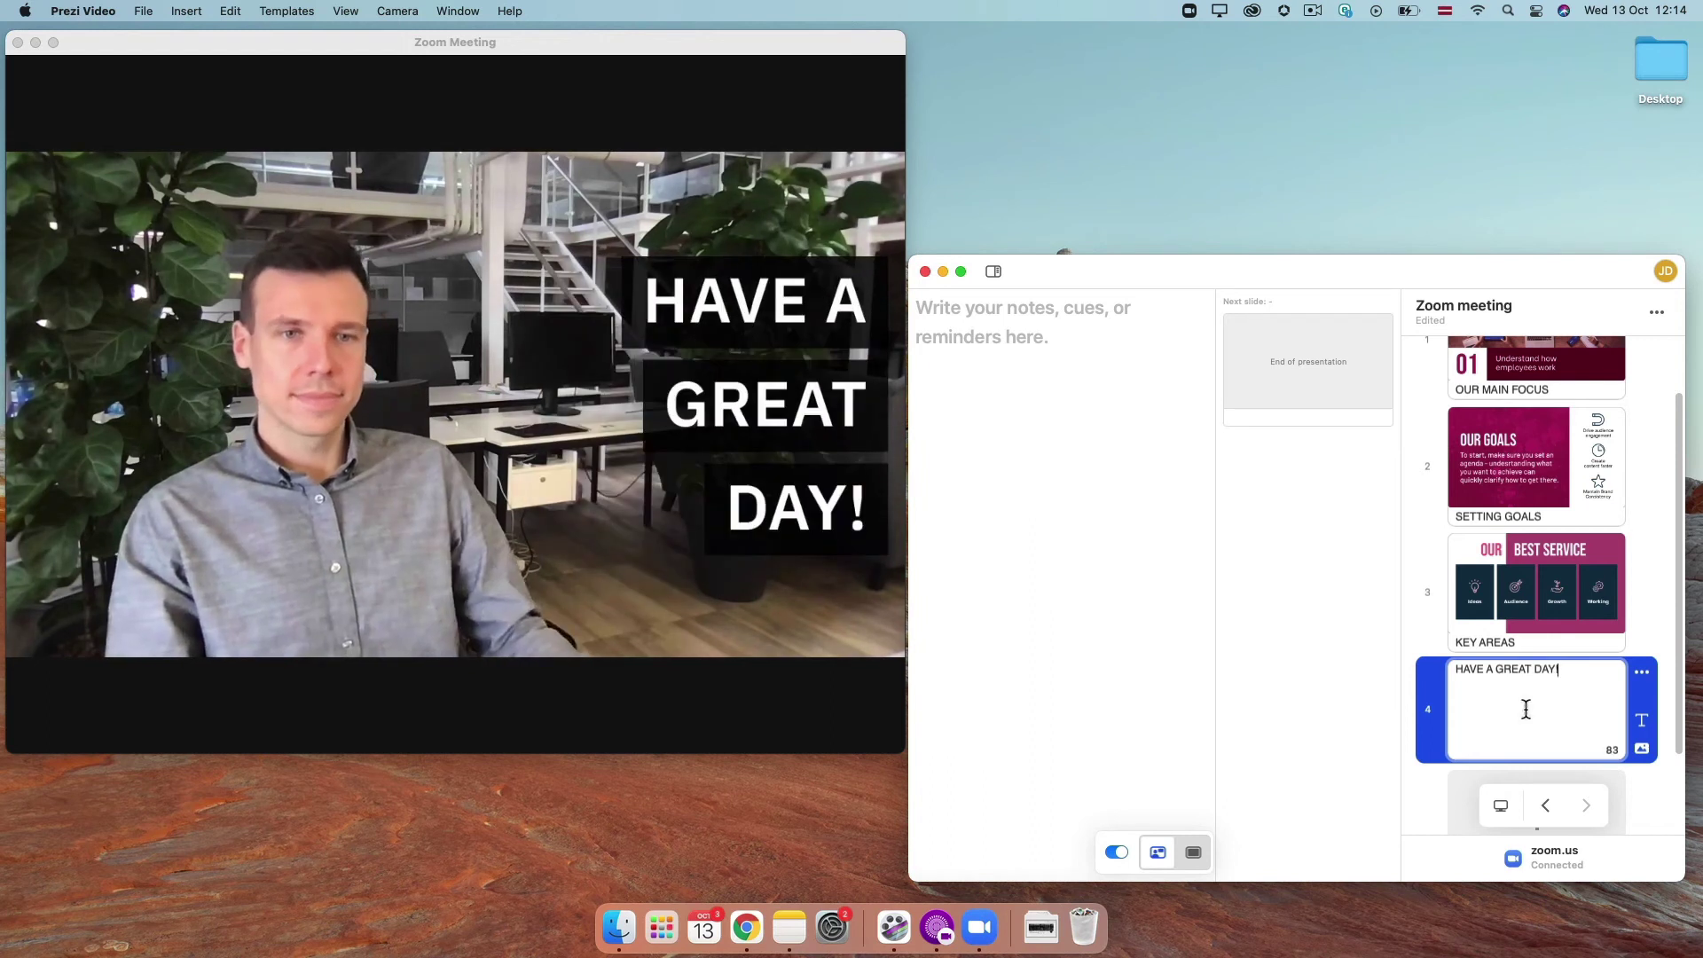
pyautogui.click(1643, 751)
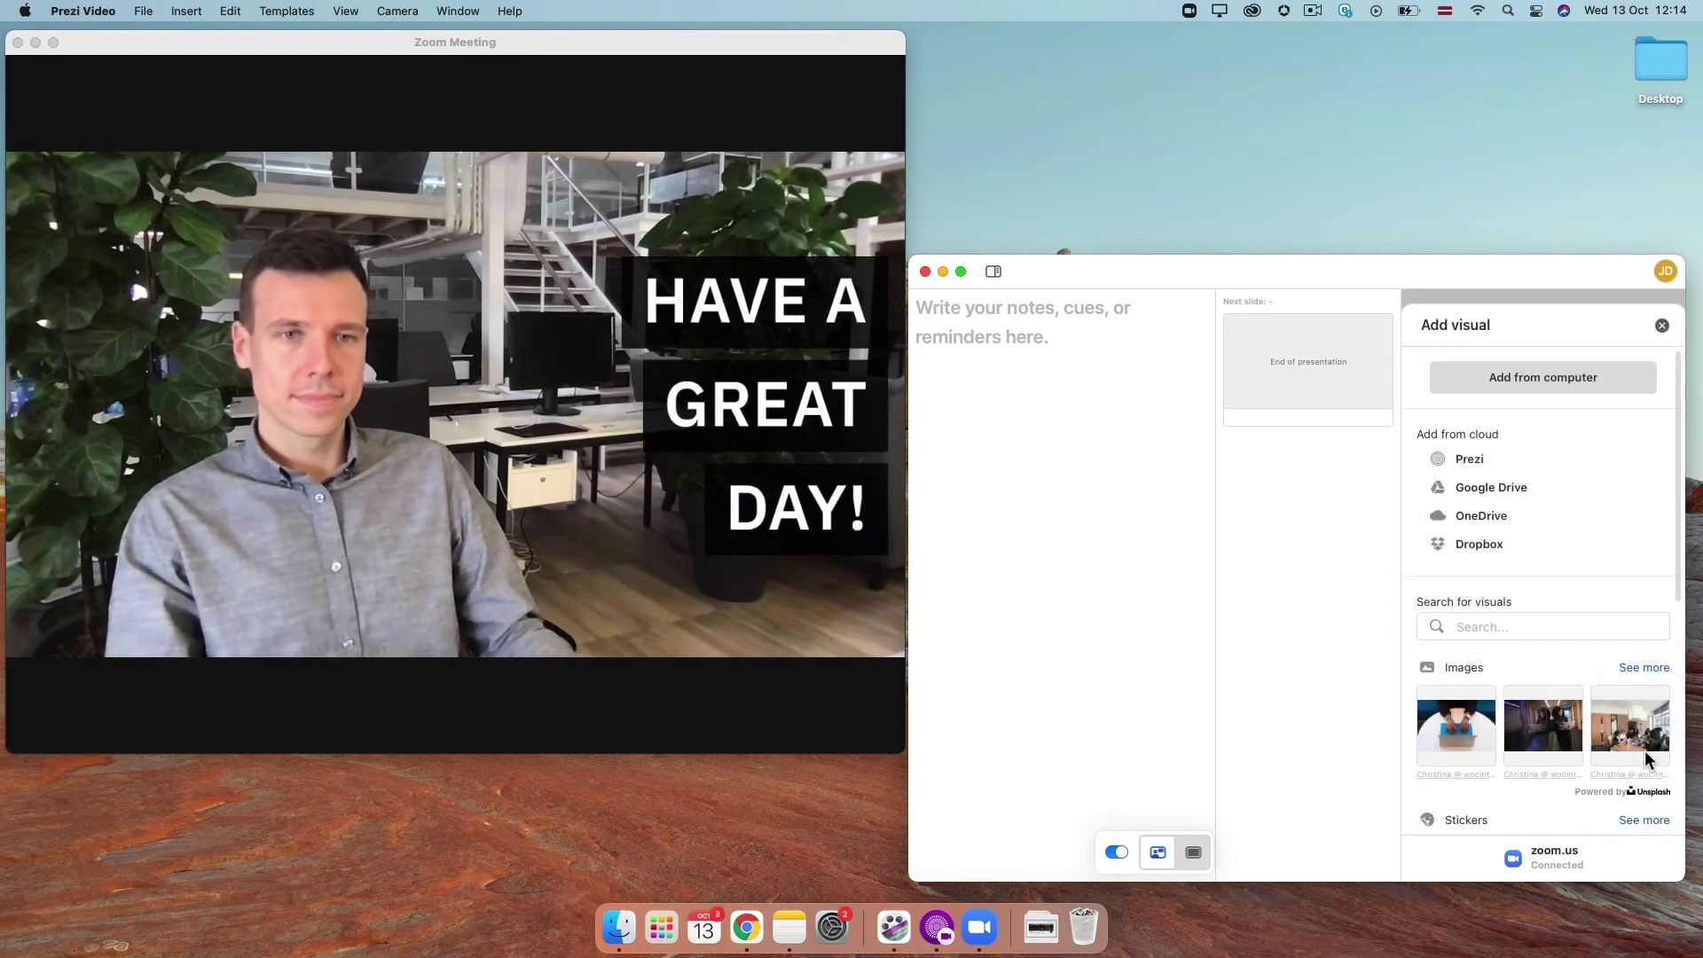
pyautogui.scroll(-5, 1593, 701)
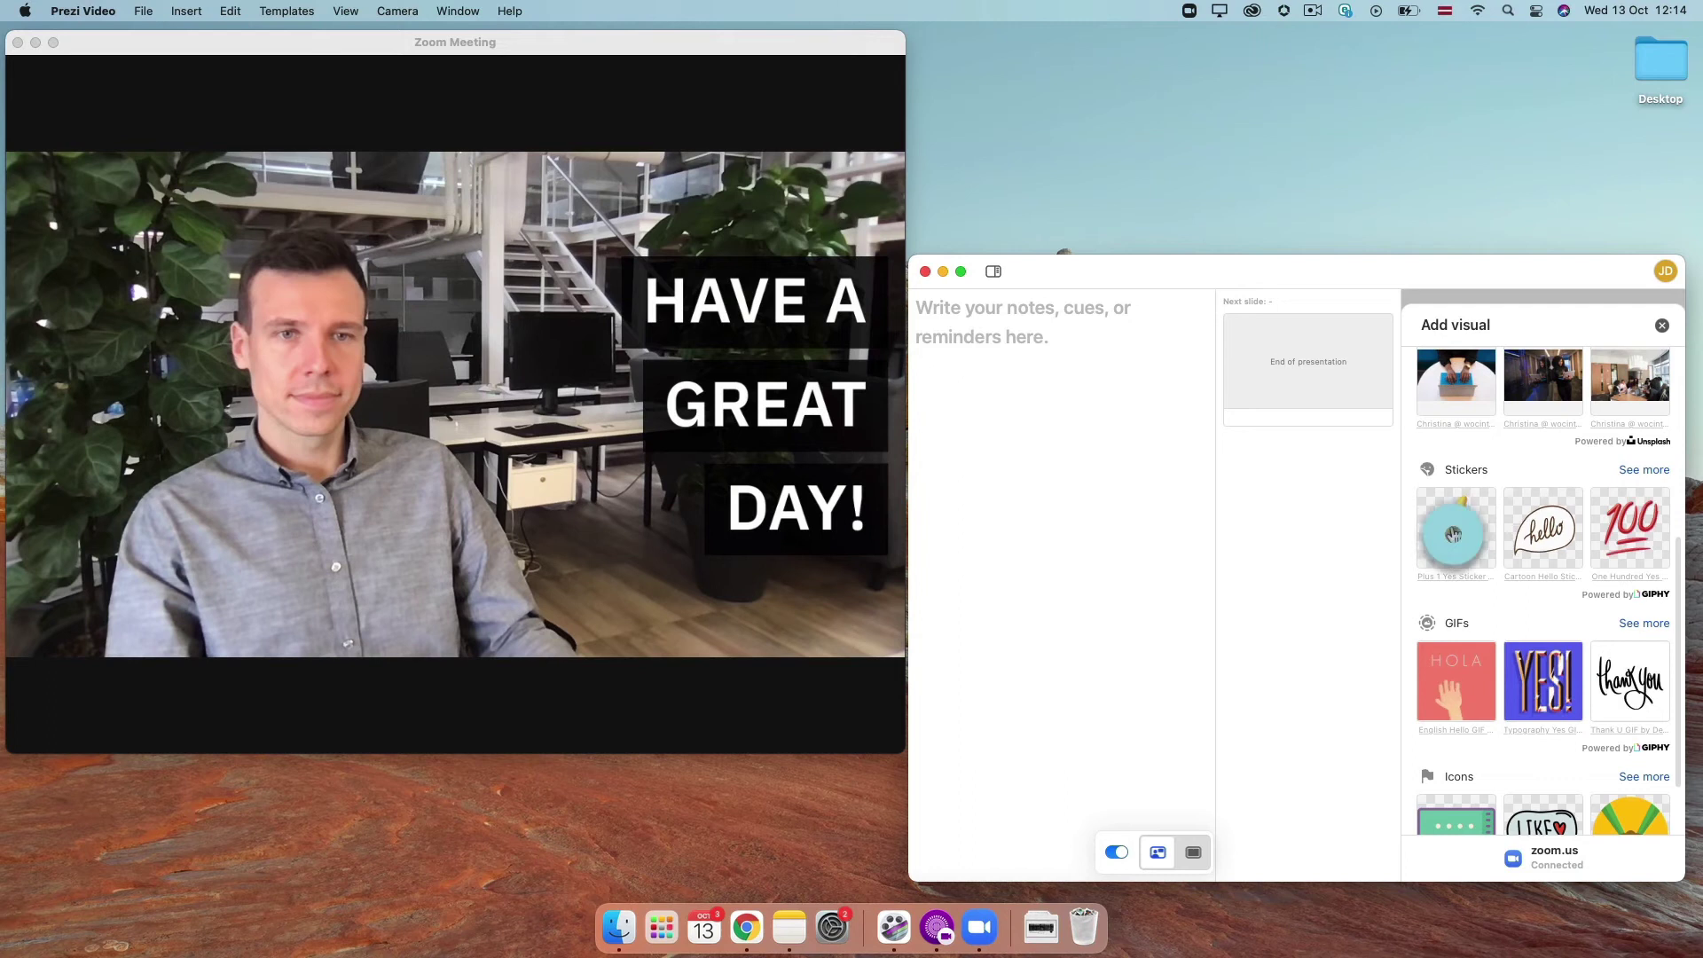
pyautogui.click(1455, 531)
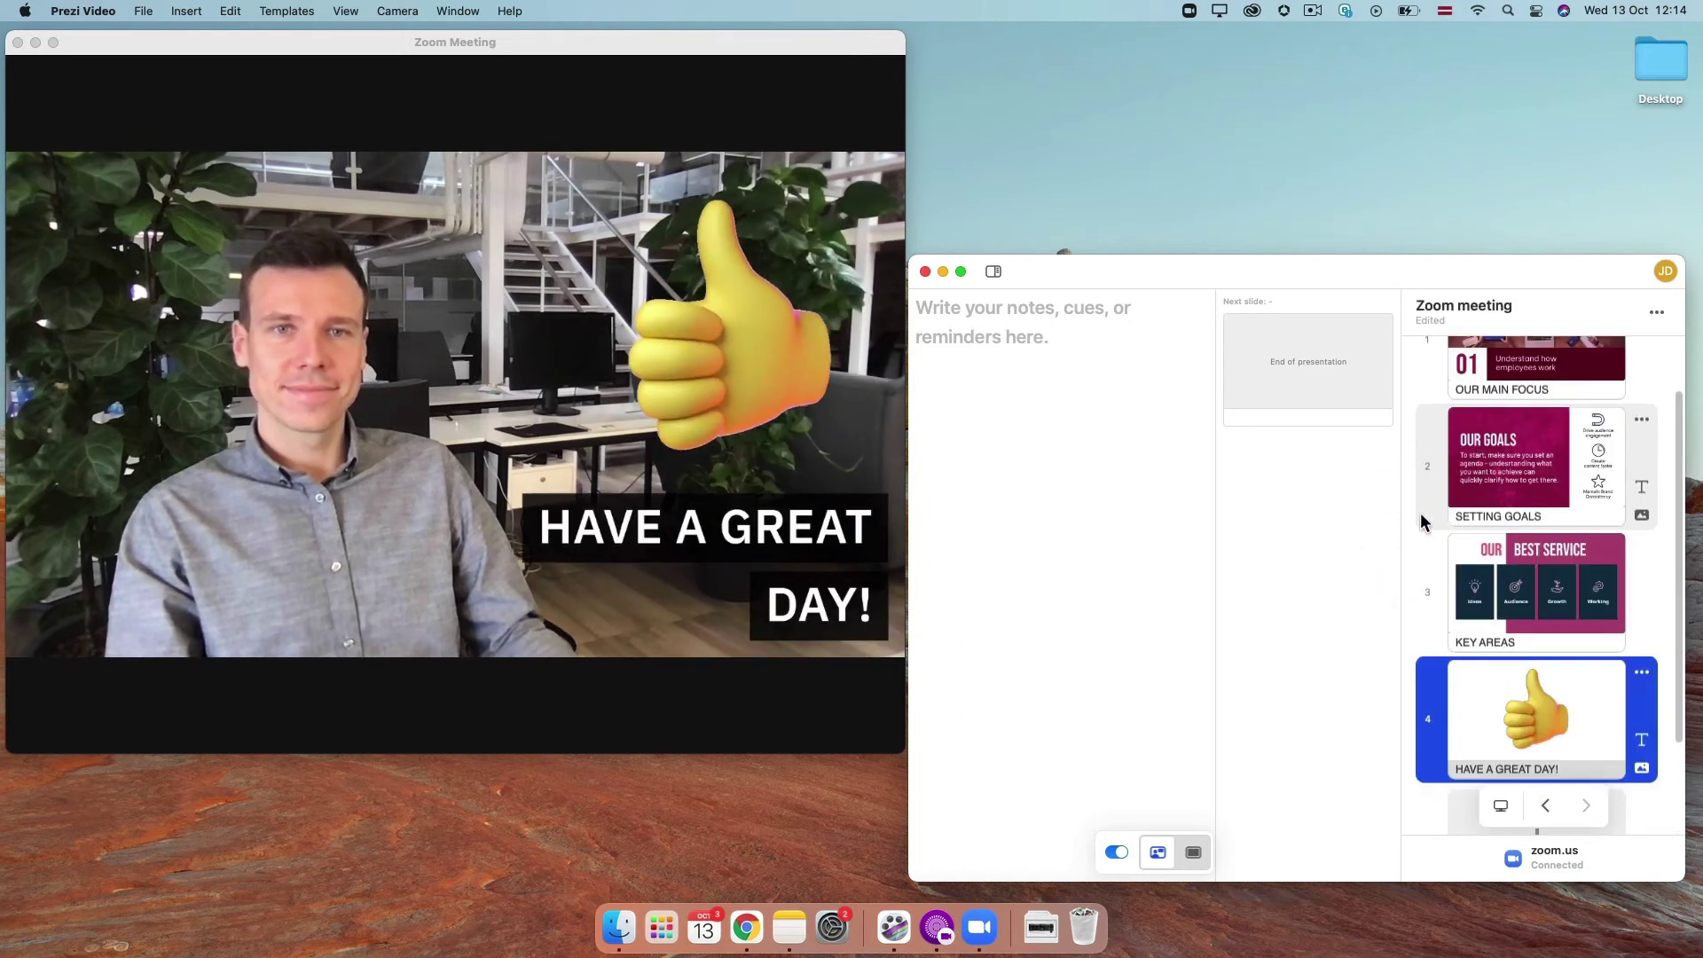
# Close Prezi Video without saving and switch Zoom to the FaceTime HD Camera
pyautogui.click(927, 272)
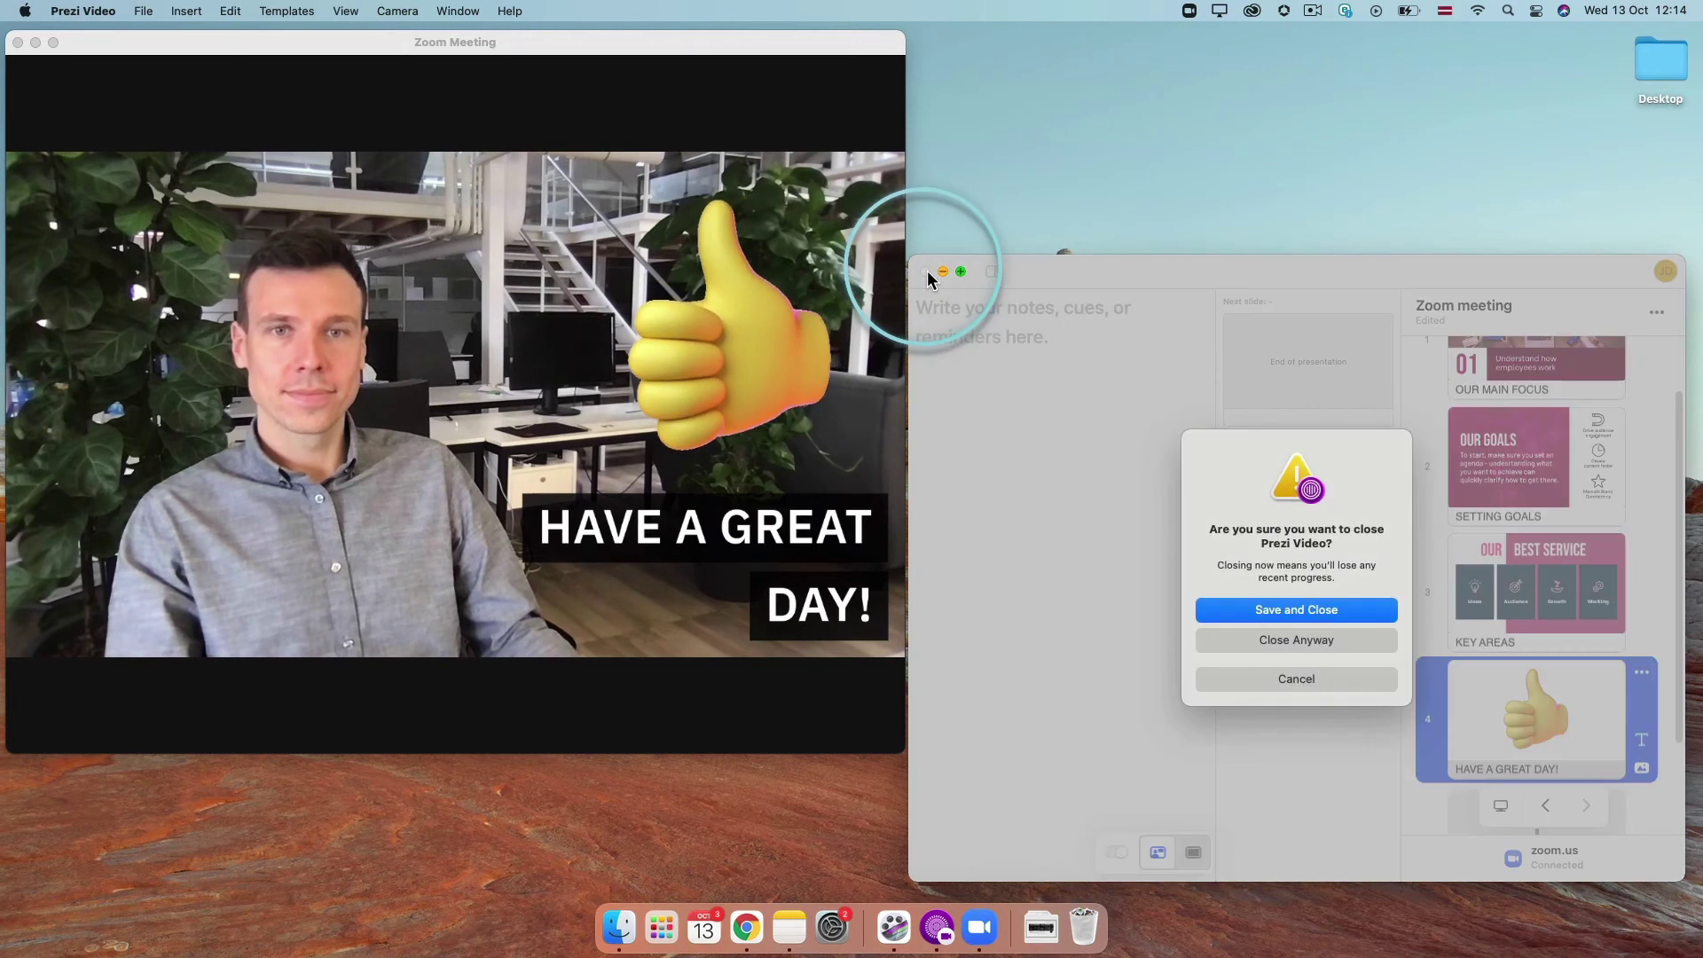
pyautogui.click(1265, 646)
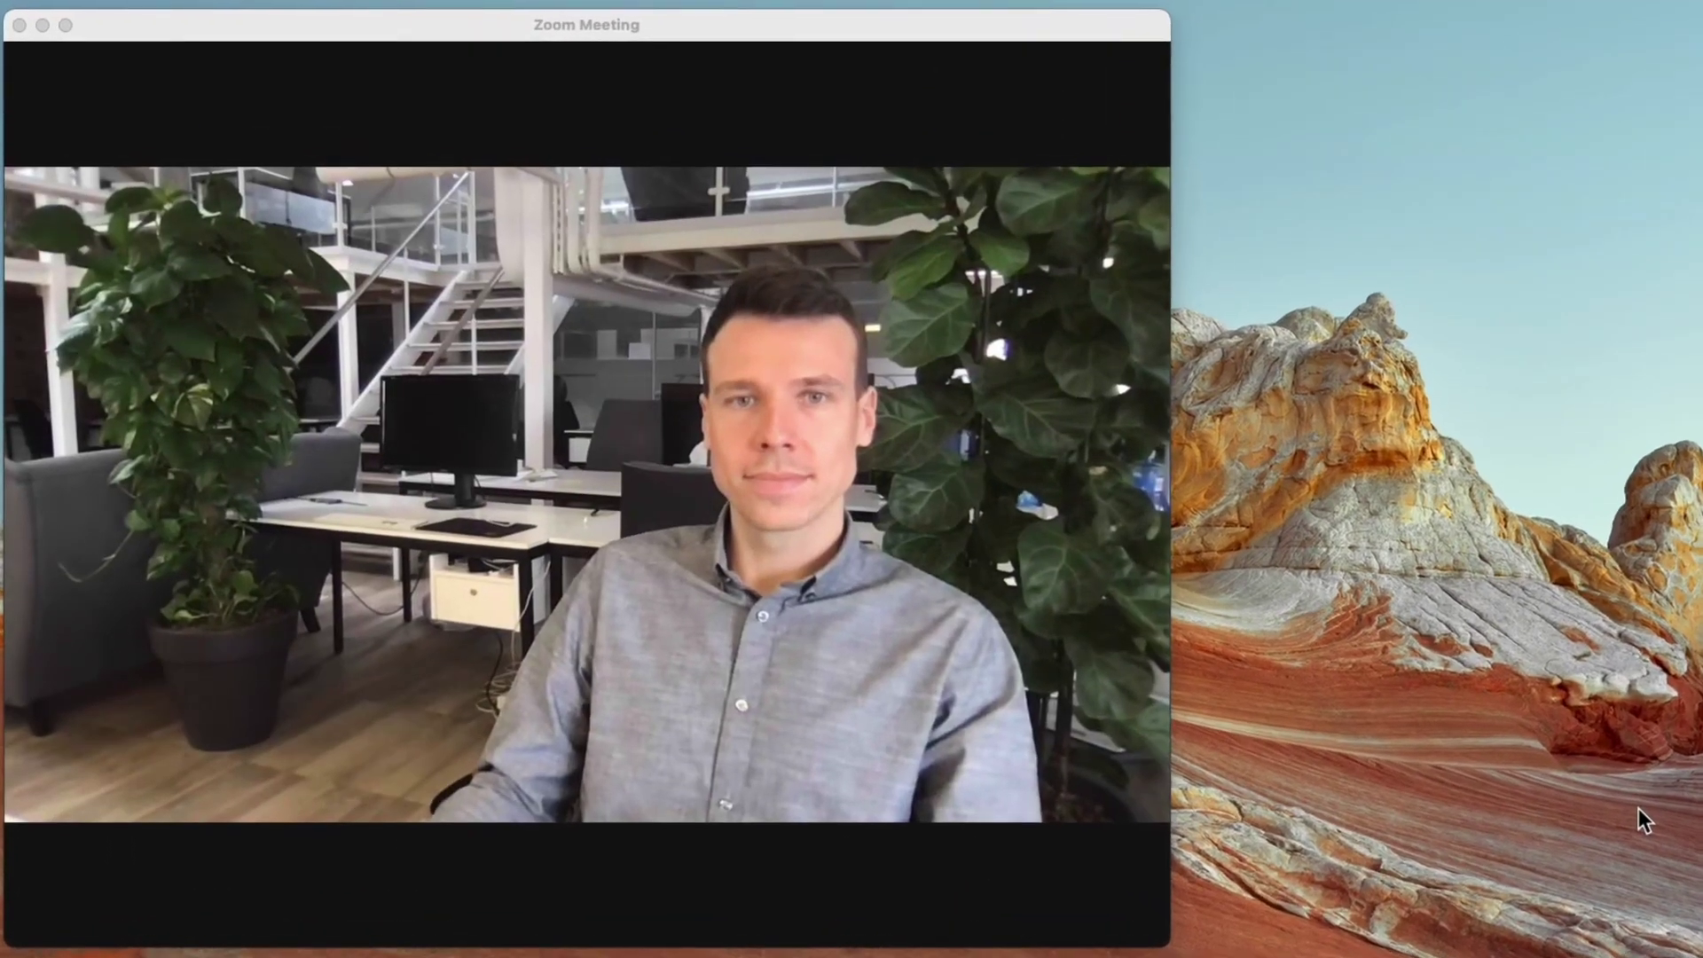
pyautogui.click(196, 909)
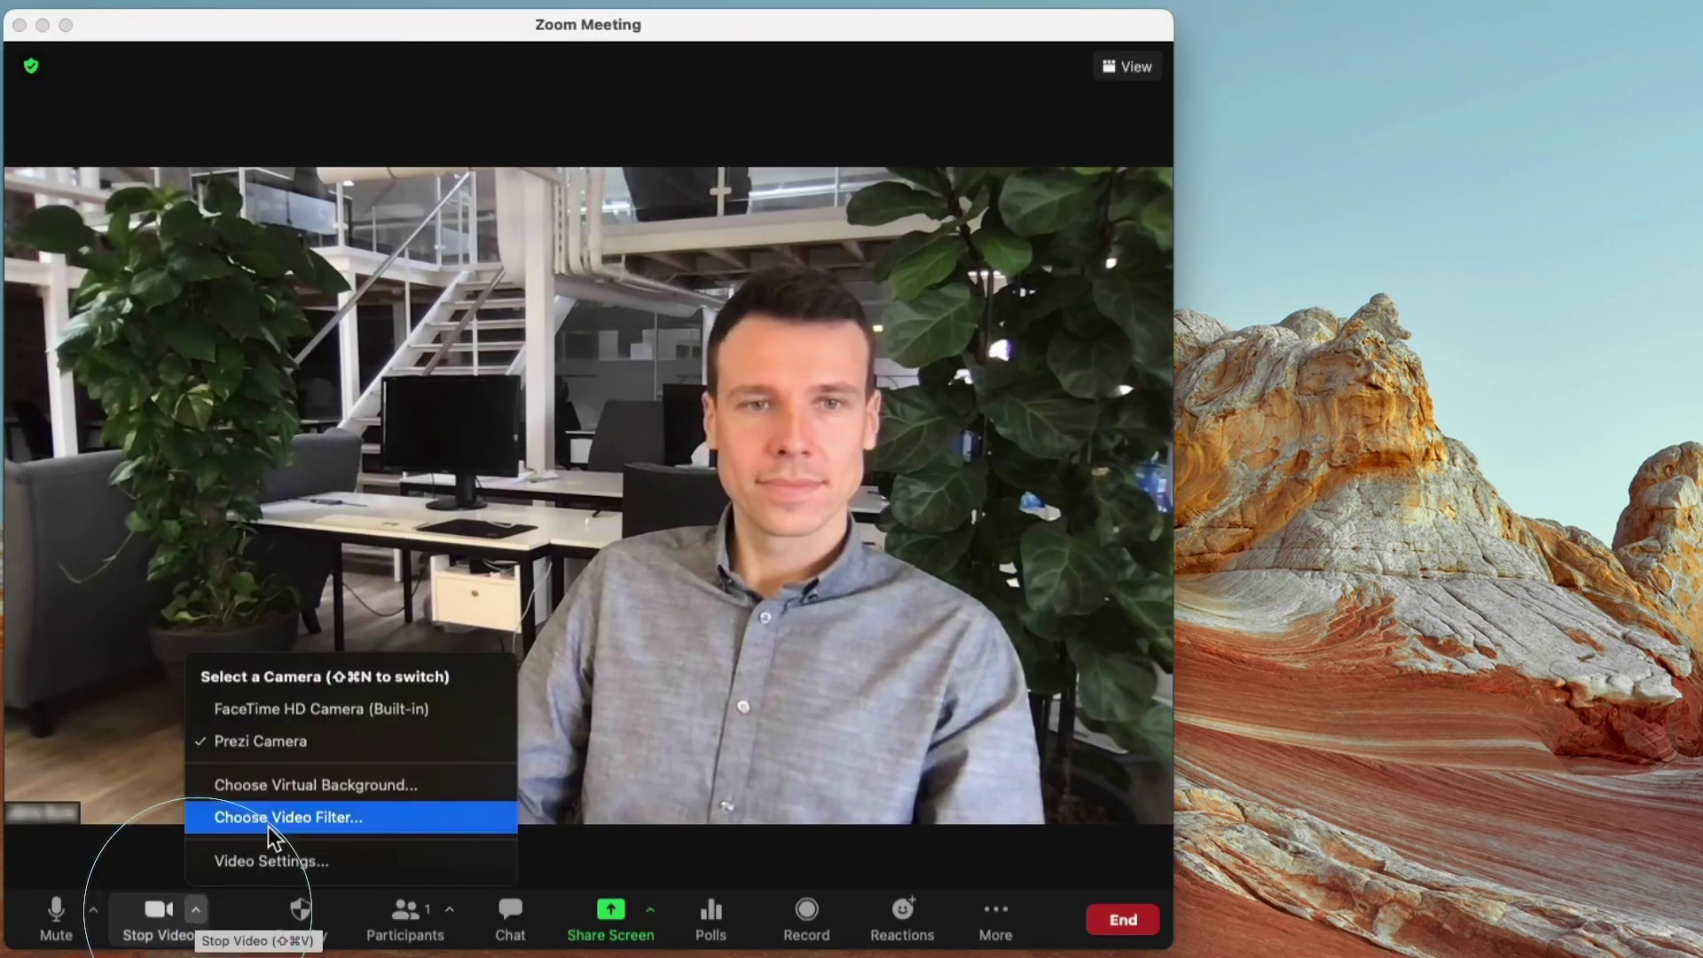
pyautogui.click(355, 708)
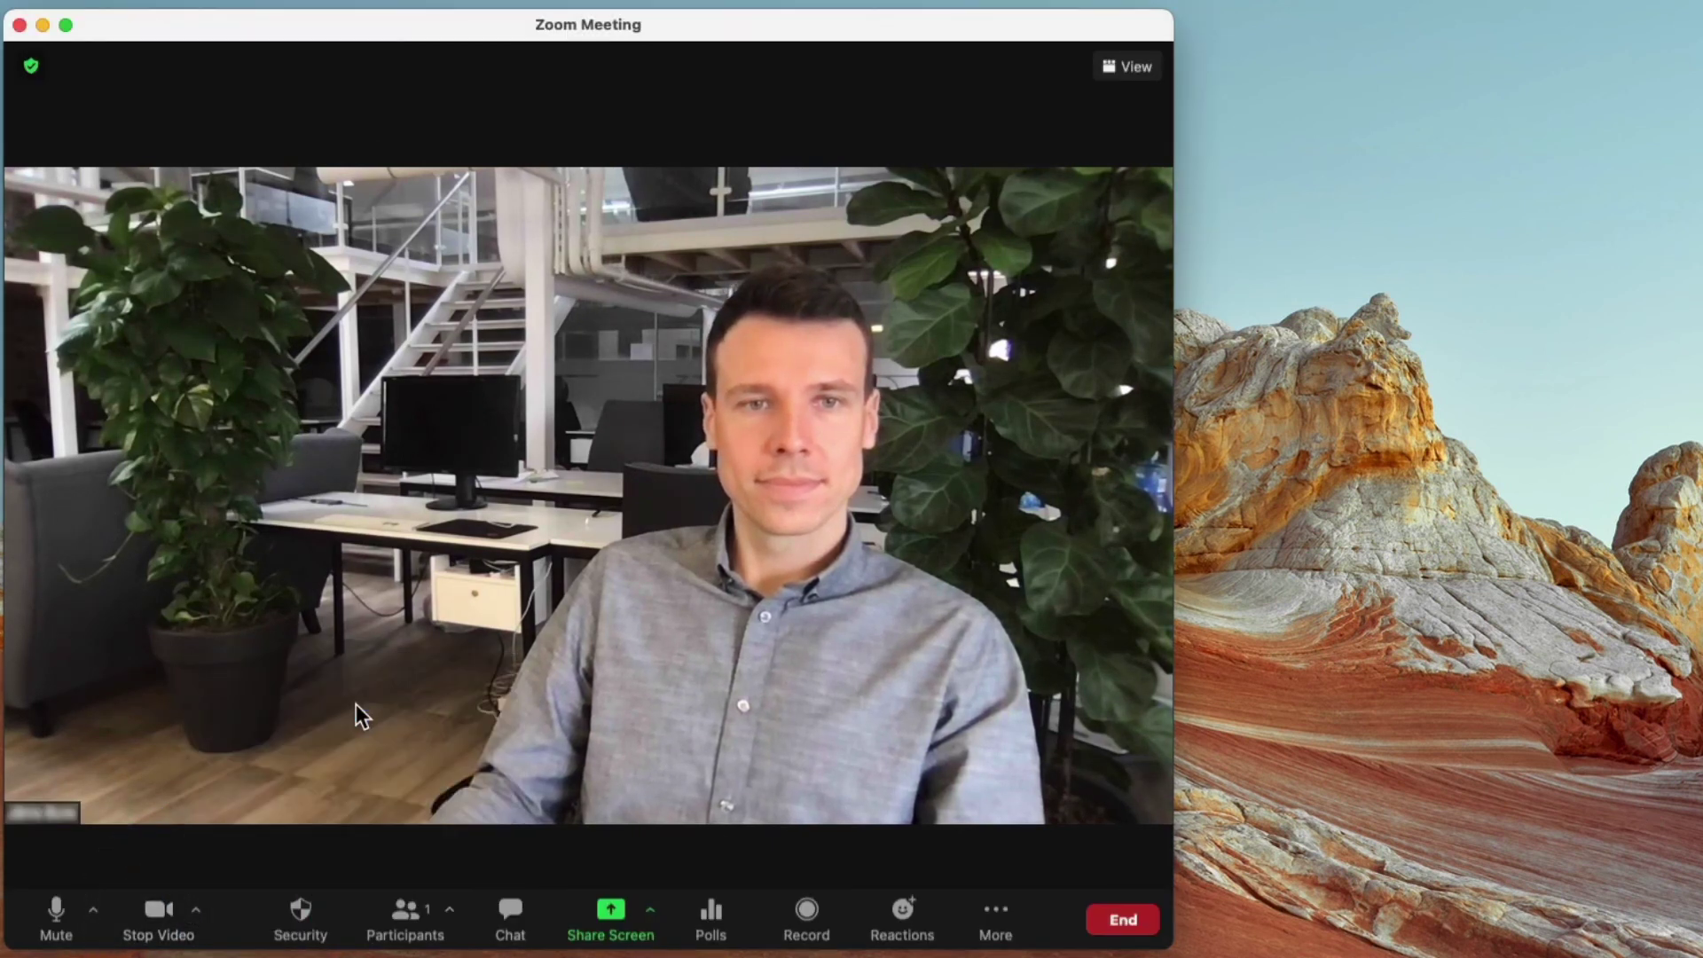